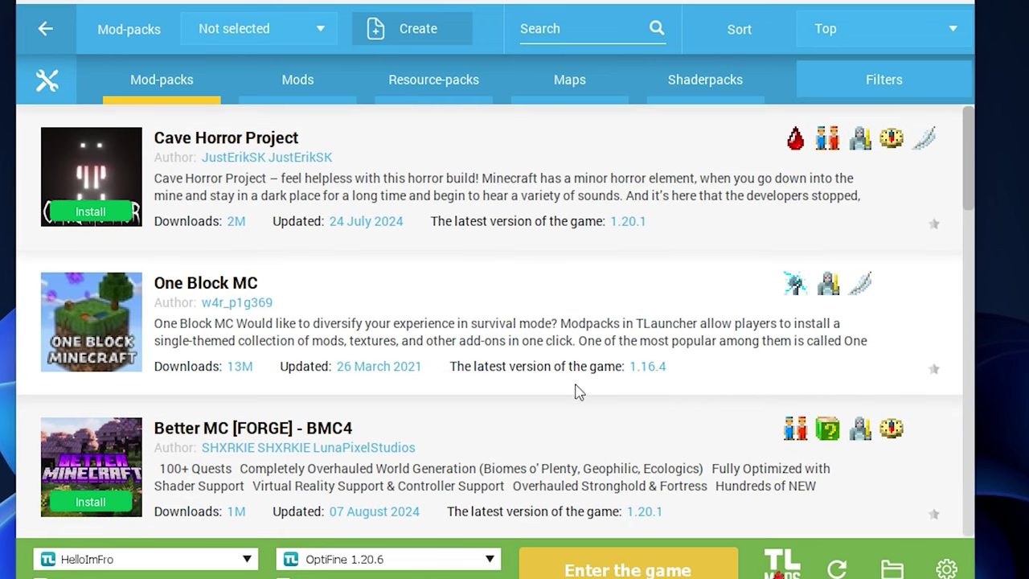
Step: Look through the top mod-packs and the catalogue of individual mods
{"action": "scroll", "coordinate": [70, 379], "scroll_direction": "down", "scroll_amount": 2}
{"action": "scroll", "coordinate": [70, 378], "scroll_direction": "down", "scroll_amount": 6}
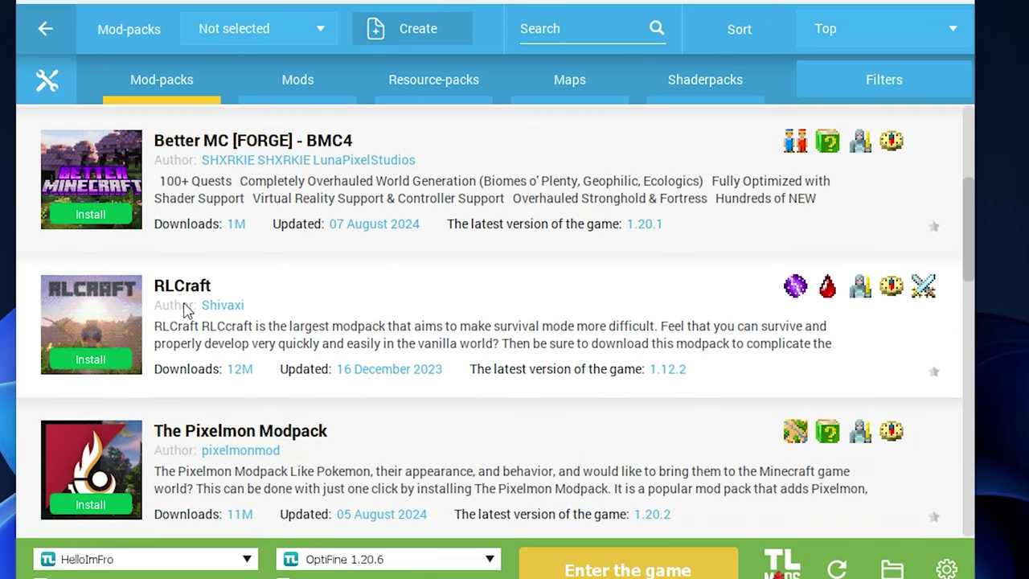
{"action": "left_click", "coordinate": [297, 80]}
{"action": "scroll", "coordinate": [864, 281], "scroll_direction": "down", "scroll_amount": 2}
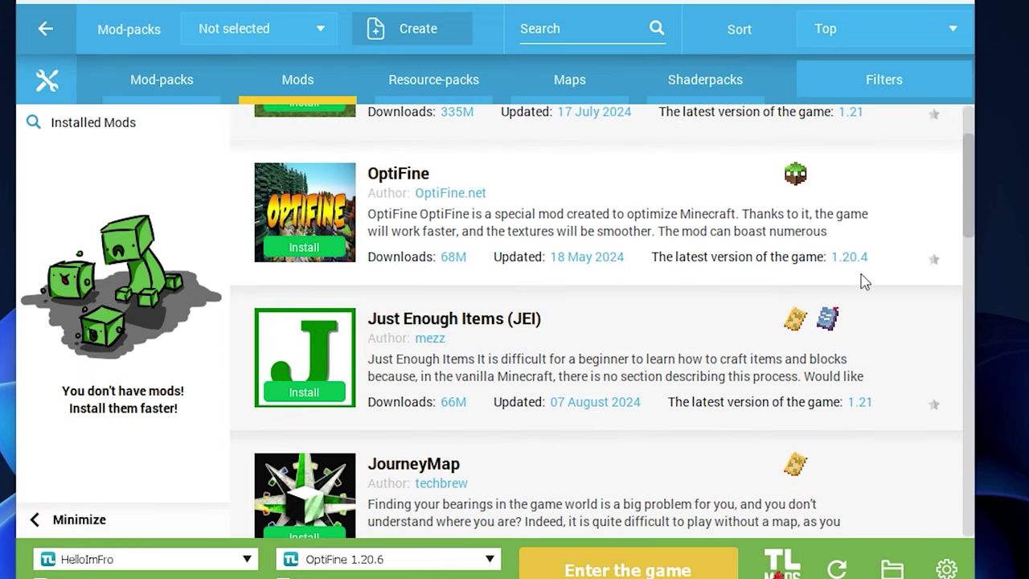
{"action": "scroll", "coordinate": [957, 275], "scroll_direction": "down", "scroll_amount": 10}
{"action": "scroll", "coordinate": [943, 436], "scroll_direction": "up", "scroll_amount": 12}
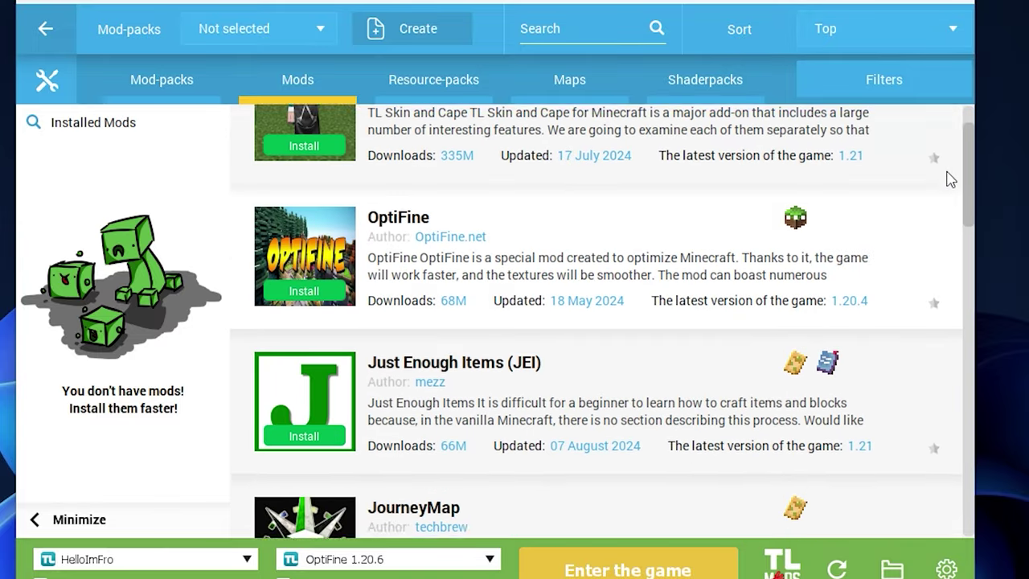
Step: Return to the mod-packs catalogue and examine the entries from Cave Horror Project down to All the Lucky Blocks 20+
{"action": "left_click", "coordinate": [190, 64]}
{"action": "scroll", "coordinate": [215, 196], "scroll_direction": "up", "scroll_amount": 6}
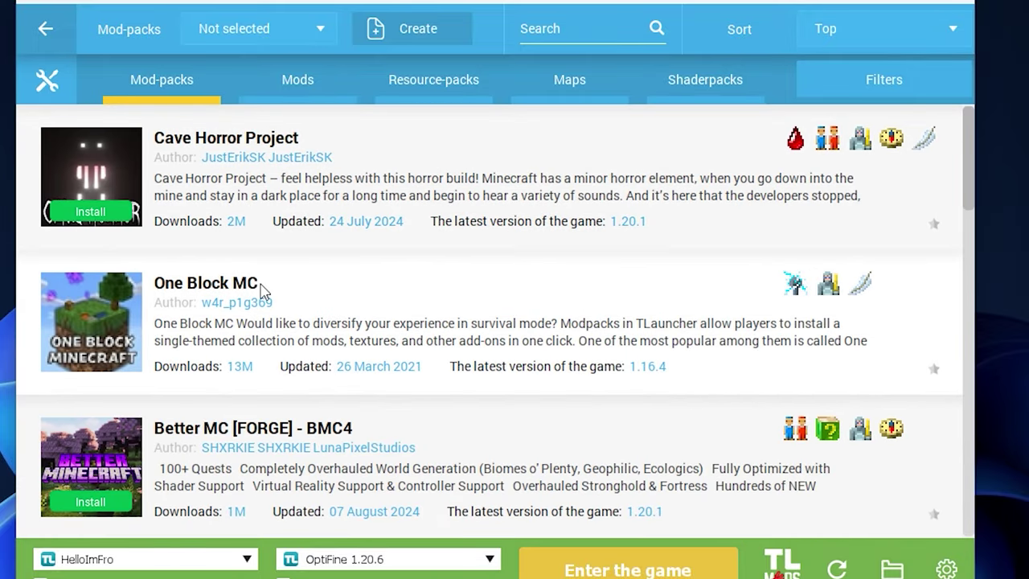
{"action": "scroll", "coordinate": [387, 267], "scroll_direction": "down", "scroll_amount": 1}
{"action": "scroll", "coordinate": [409, 276], "scroll_direction": "down", "scroll_amount": 1}
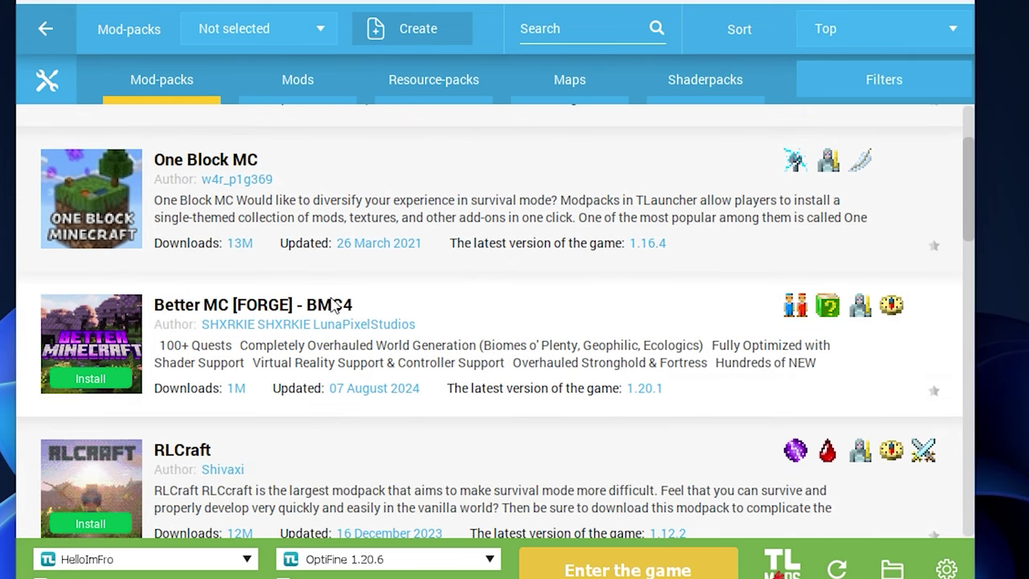
{"action": "scroll", "coordinate": [606, 172], "scroll_direction": "up", "scroll_amount": 1}
{"action": "scroll", "coordinate": [562, 185], "scroll_direction": "down", "scroll_amount": 1}
{"action": "scroll", "coordinate": [287, 201], "scroll_direction": "down", "scroll_amount": 4}
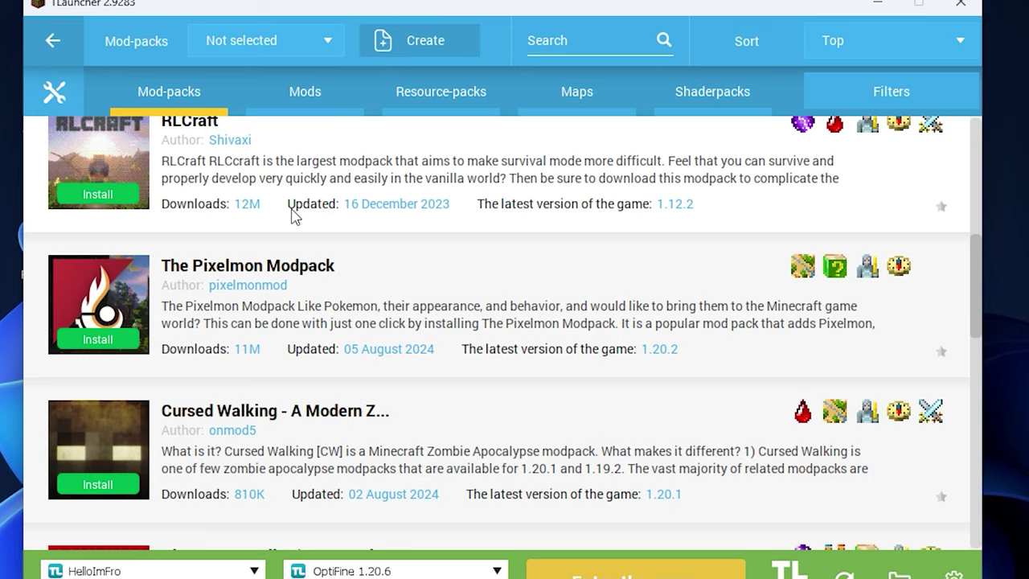
{"action": "scroll", "coordinate": [179, 206], "scroll_direction": "down", "scroll_amount": 2}
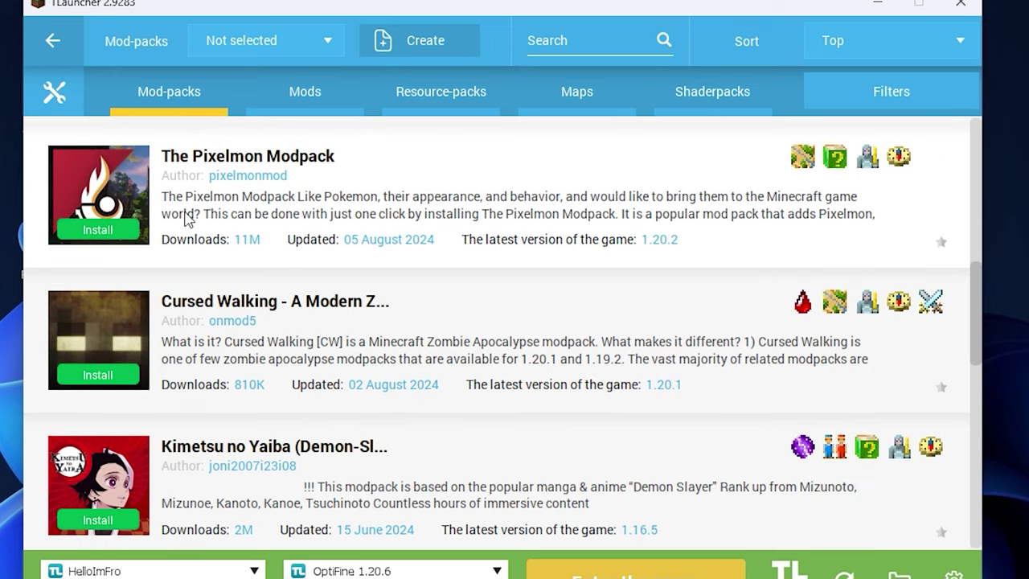
{"action": "scroll", "coordinate": [878, 278], "scroll_direction": "down", "scroll_amount": 1}
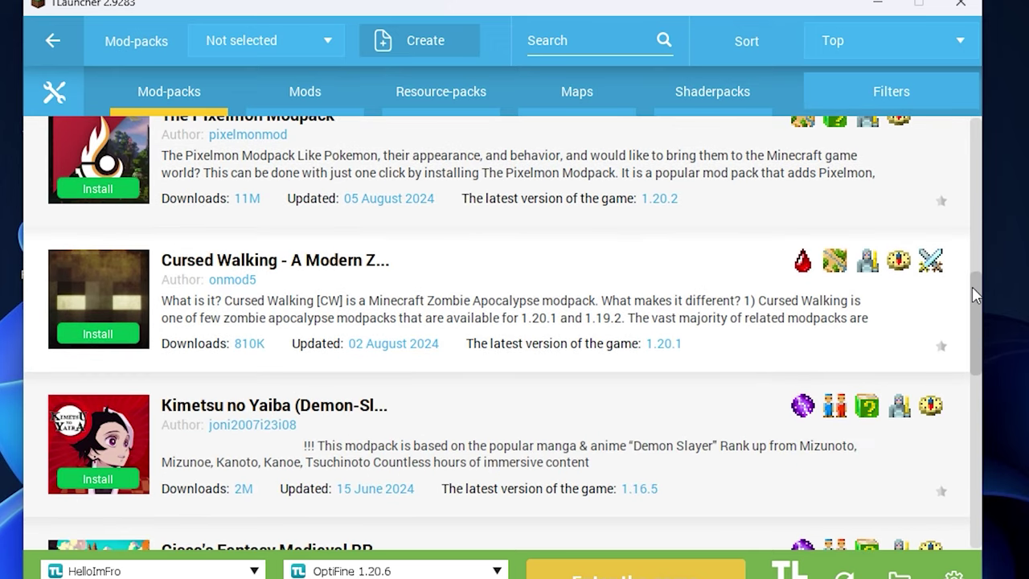
{"action": "left_click_drag", "start_coordinate": [971, 288], "coordinate": [971, 323]}
{"action": "scroll", "coordinate": [659, 329], "scroll_direction": "down", "scroll_amount": 4}
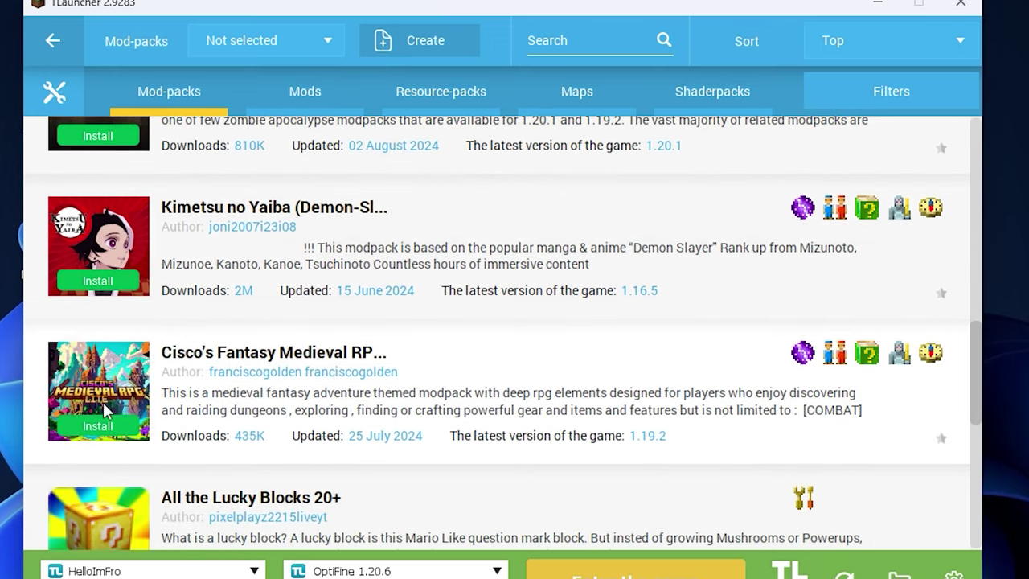
Step: Check the mods catalogue briefly and review the mod-packs again from Cave Horror Project to Kimetsu no Yaiba
{"action": "left_click", "coordinate": [283, 89]}
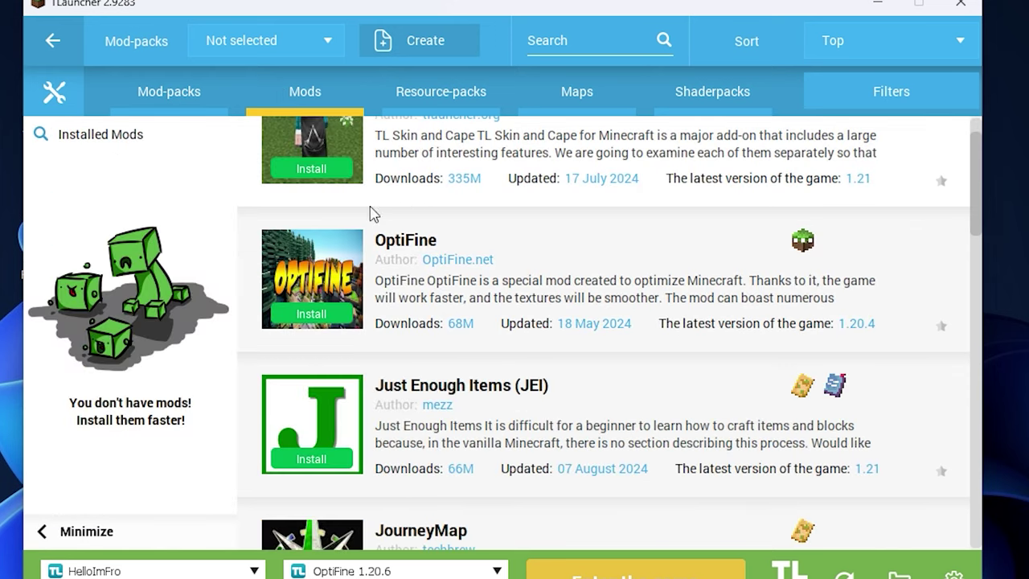
{"action": "left_click", "coordinate": [169, 91]}
{"action": "scroll", "coordinate": [159, 259], "scroll_direction": "down", "scroll_amount": 2}
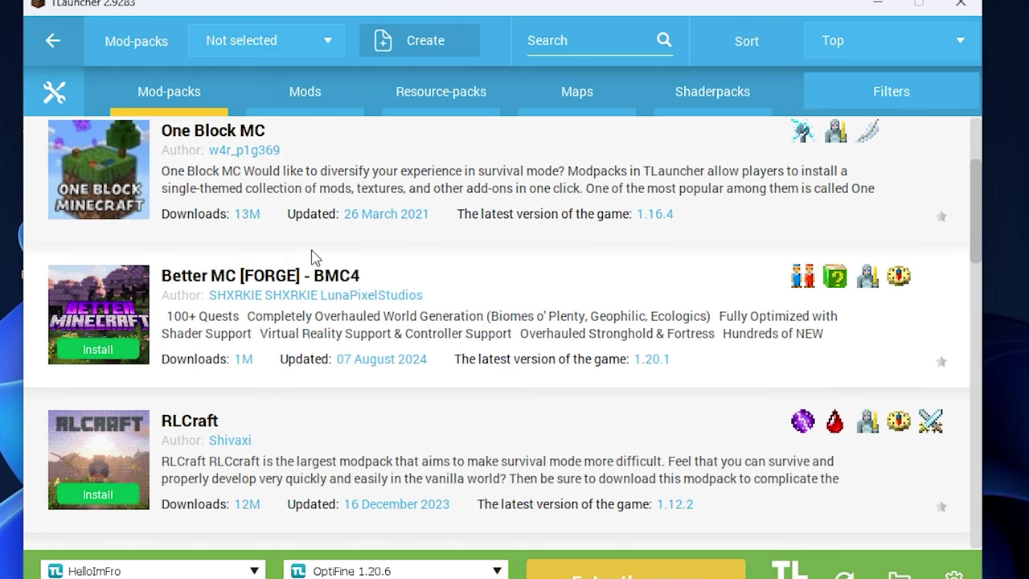
{"action": "scroll", "coordinate": [418, 303], "scroll_direction": "up", "scroll_amount": 2}
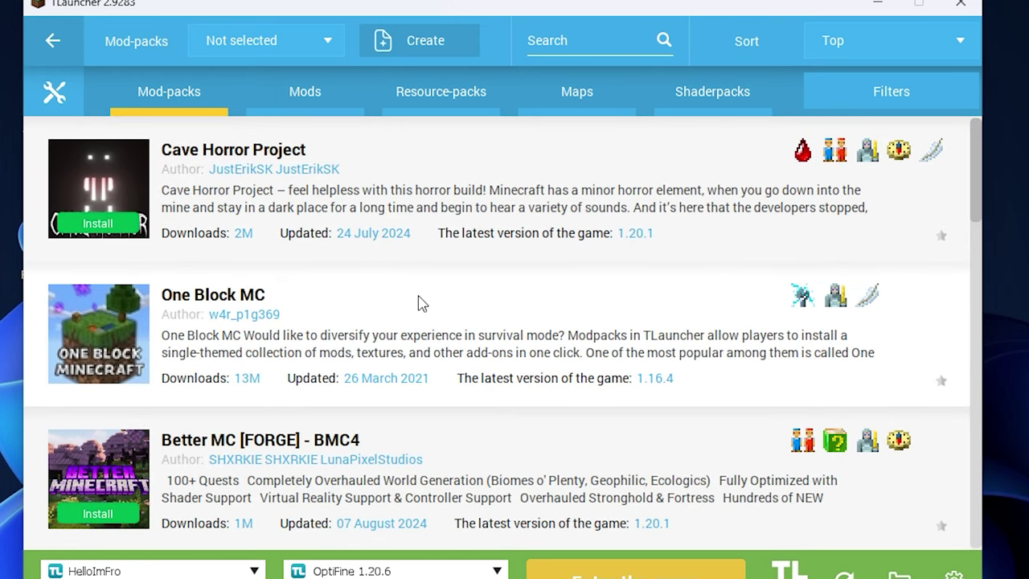
{"action": "scroll", "coordinate": [171, 283], "scroll_direction": "down", "scroll_amount": 1}
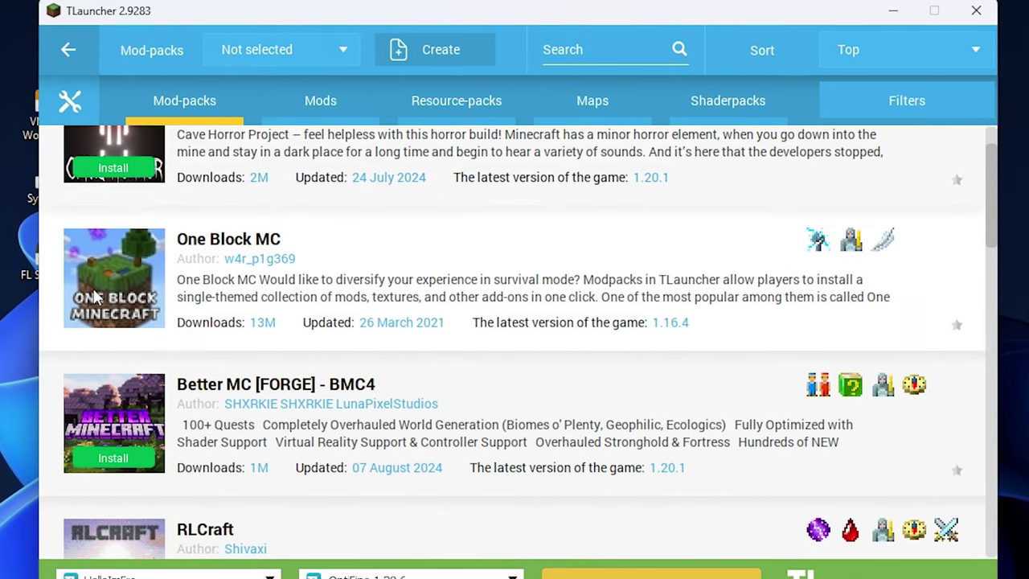
{"action": "scroll", "coordinate": [210, 329], "scroll_direction": "down", "scroll_amount": 4}
{"action": "scroll", "coordinate": [227, 340], "scroll_direction": "down", "scroll_amount": 2}
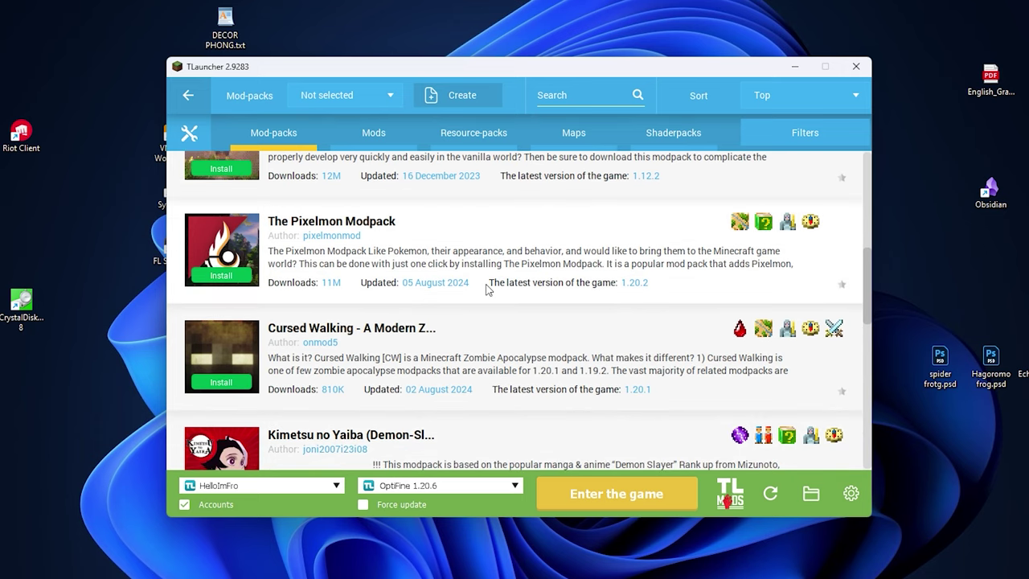
Step: Open the launcher's .minecraft game folder and look through its folders and files
{"action": "left_click", "coordinate": [828, 498]}
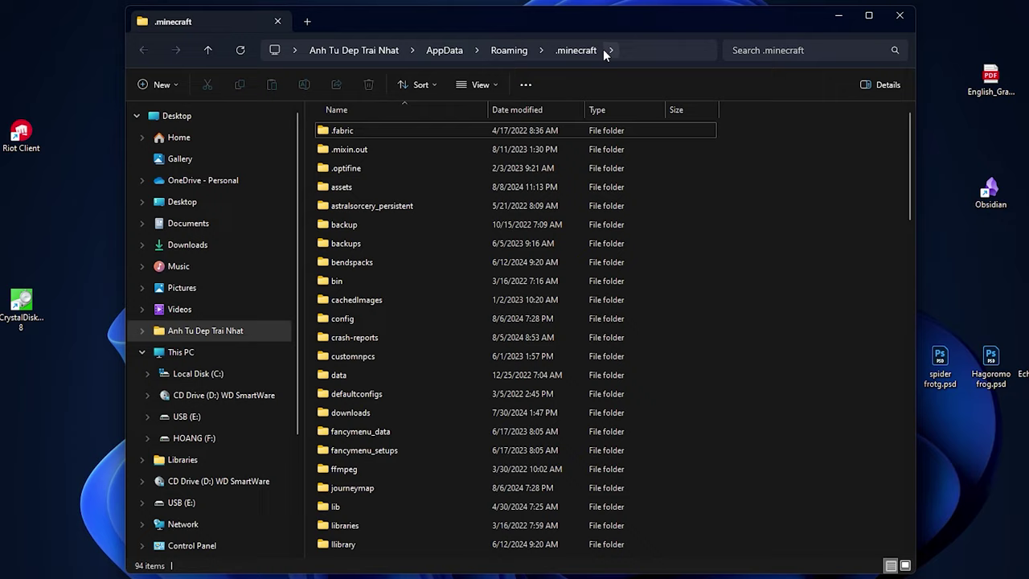
{"action": "scroll", "coordinate": [365, 200], "scroll_direction": "down", "scroll_amount": 20}
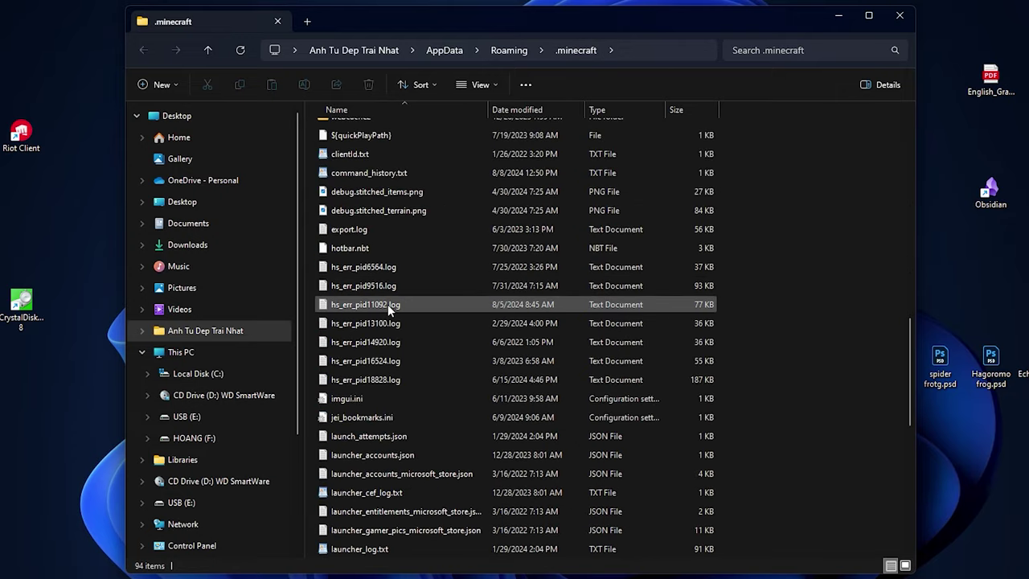
{"action": "scroll", "coordinate": [388, 324], "scroll_direction": "up", "scroll_amount": 20}
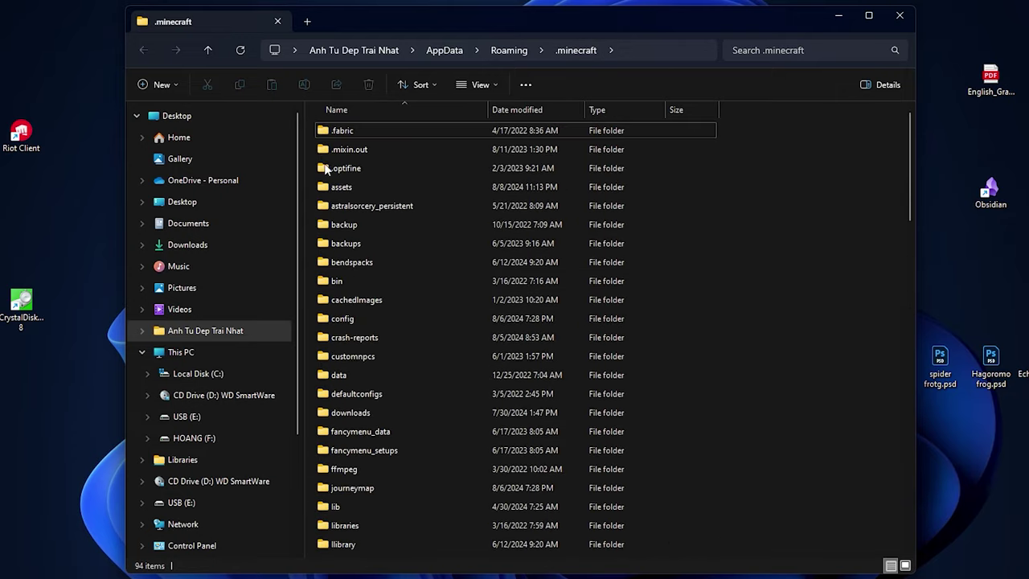
{"action": "scroll", "coordinate": [379, 195], "scroll_direction": "down", "scroll_amount": 8}
{"action": "scroll", "coordinate": [239, 270], "scroll_direction": "down", "scroll_amount": 3}
{"action": "scroll", "coordinate": [471, 292], "scroll_direction": "down", "scroll_amount": 8}
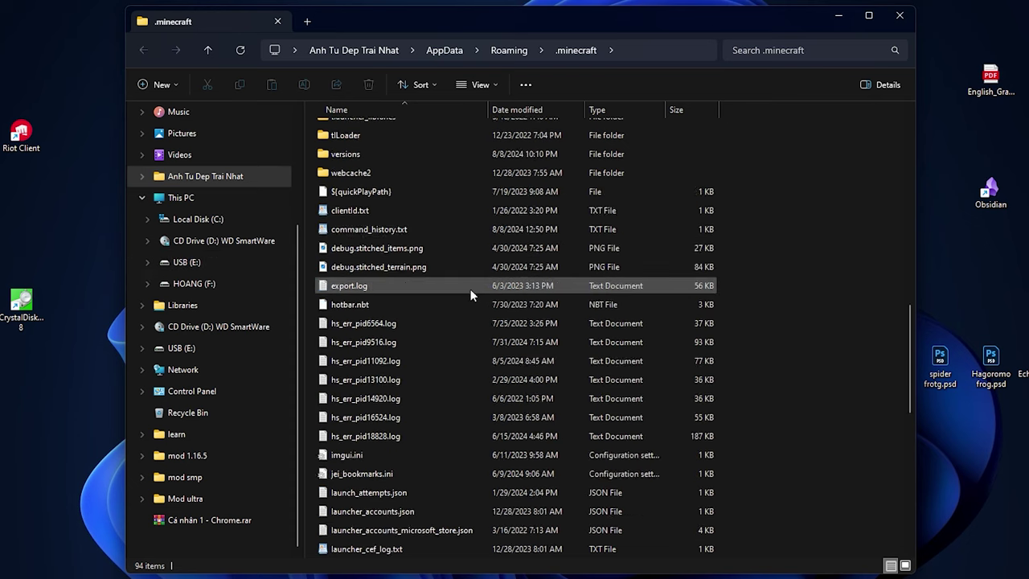
Step: Create a new folder named mods inside .minecraft and open it
{"action": "right_click", "coordinate": [832, 280]}
{"action": "mouse_move", "coordinate": [861, 385]}
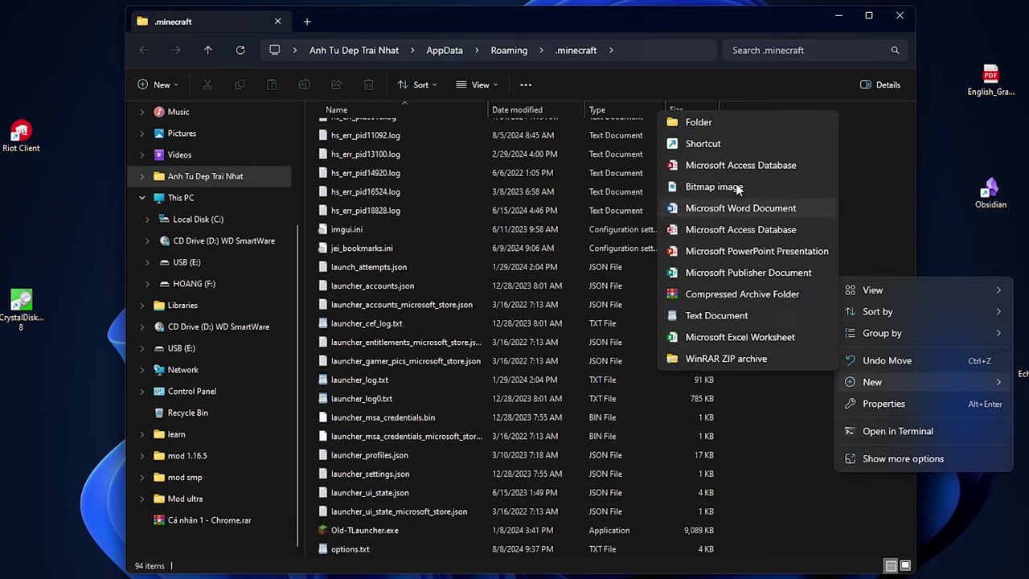
{"action": "left_click", "coordinate": [724, 127]}
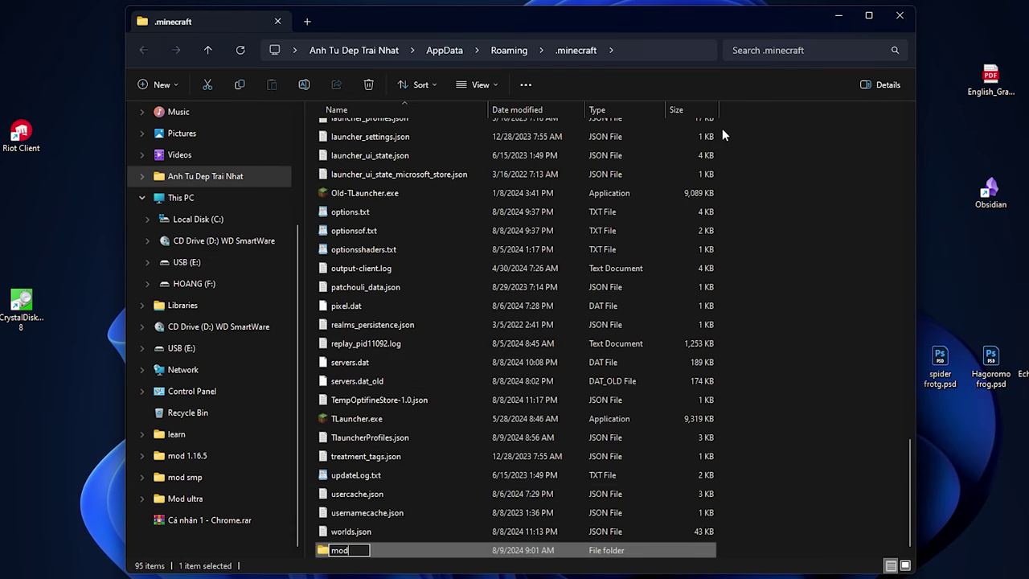
{"action": "key", "text": "Return"}
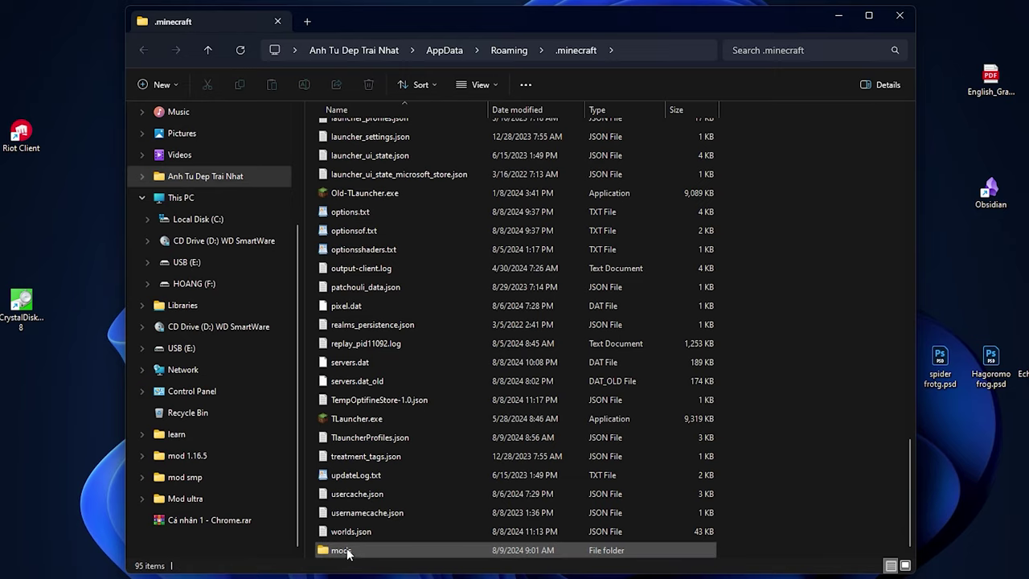
{"action": "double_click", "coordinate": [346, 550]}
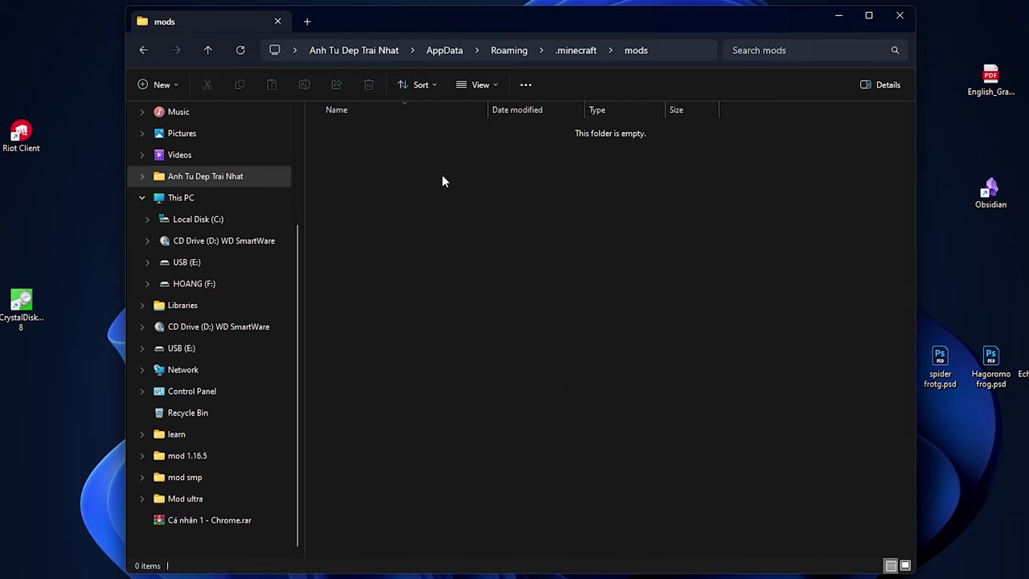
Step: Go back to the .minecraft folder and examine its subfolders, locating the mods folder among them
{"action": "left_click", "coordinate": [579, 51]}
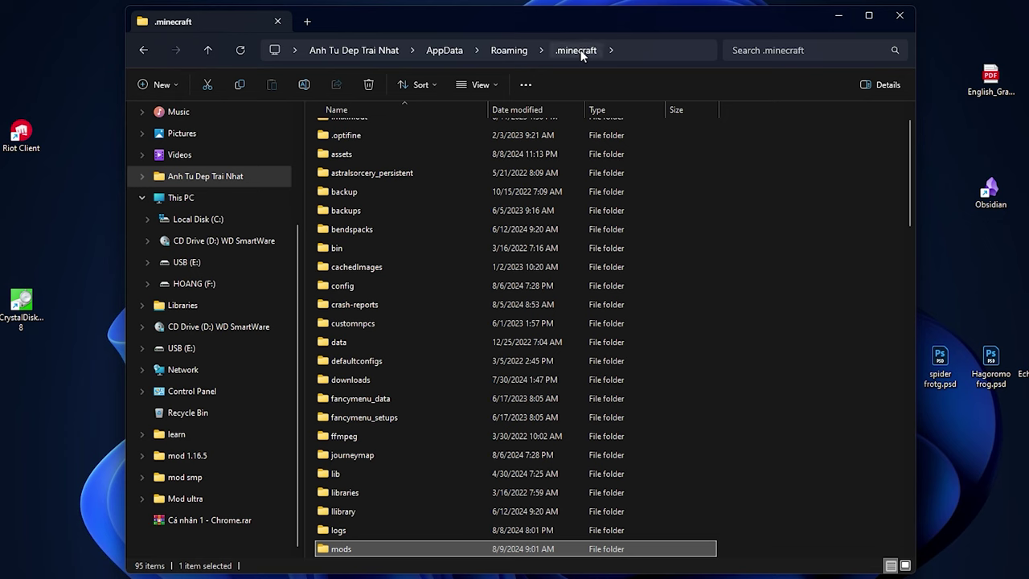
{"action": "scroll", "coordinate": [394, 517], "scroll_direction": "down", "scroll_amount": 1}
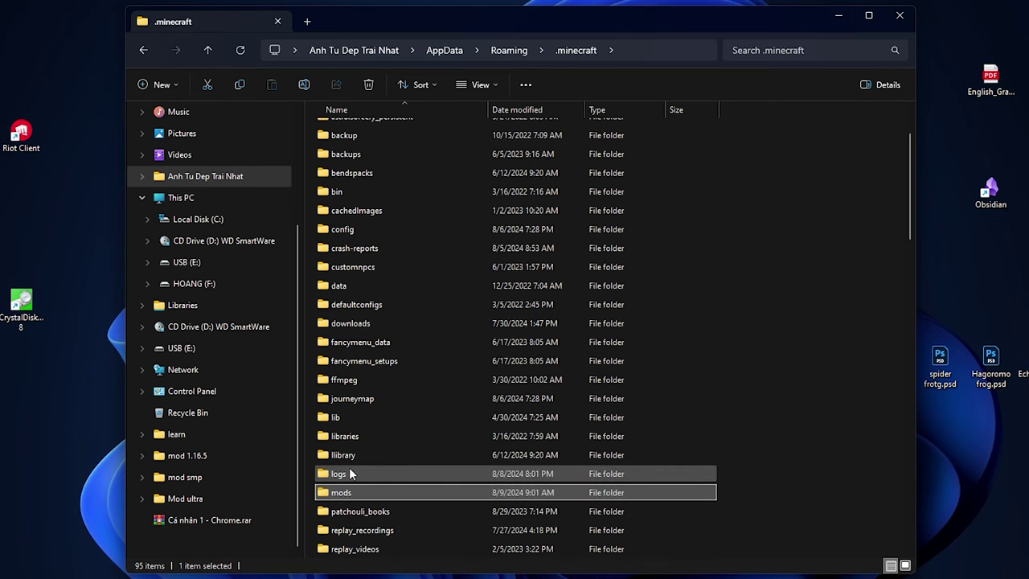
{"action": "scroll", "coordinate": [354, 494], "scroll_direction": "down", "scroll_amount": 4}
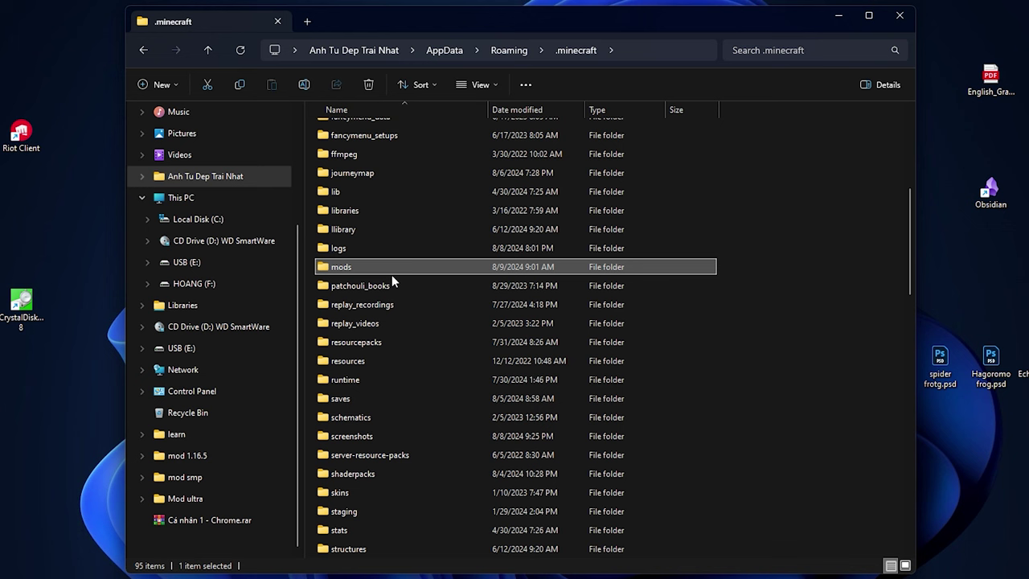
{"action": "scroll", "coordinate": [367, 258], "scroll_direction": "up", "scroll_amount": 5}
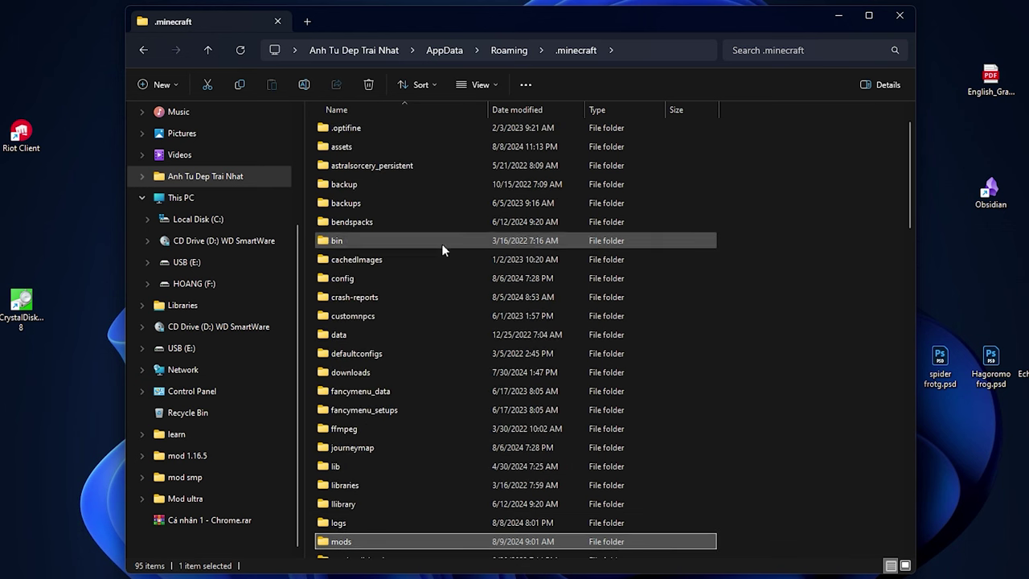
{"action": "scroll", "coordinate": [344, 233], "scroll_direction": "up", "scroll_amount": 1}
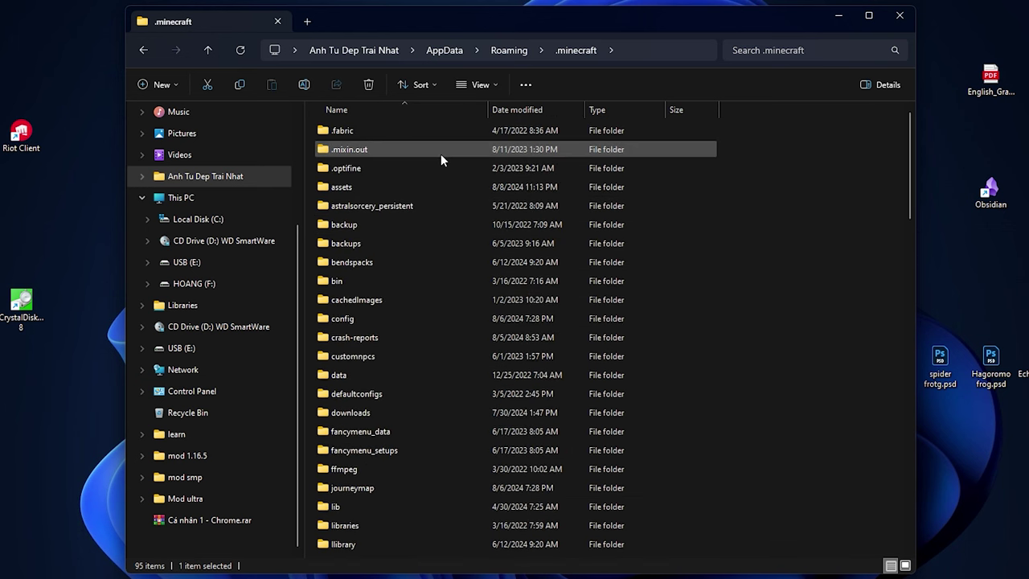
{"action": "scroll", "coordinate": [780, 250], "scroll_direction": "down", "scroll_amount": 5}
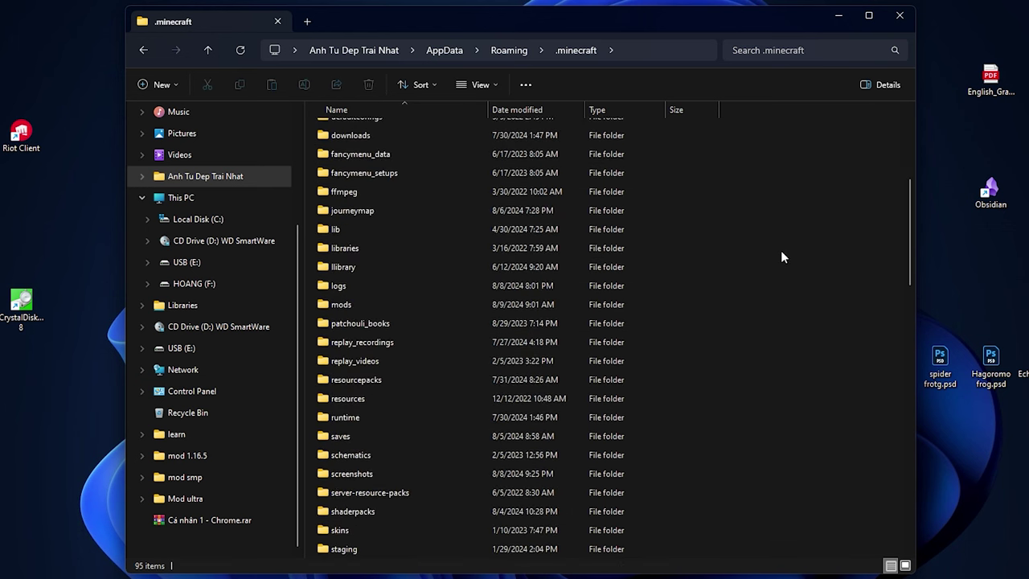
{"action": "left_click", "coordinate": [396, 303]}
{"action": "left_click", "coordinate": [828, 237]}
{"action": "scroll", "coordinate": [424, 201], "scroll_direction": "down", "scroll_amount": 1}
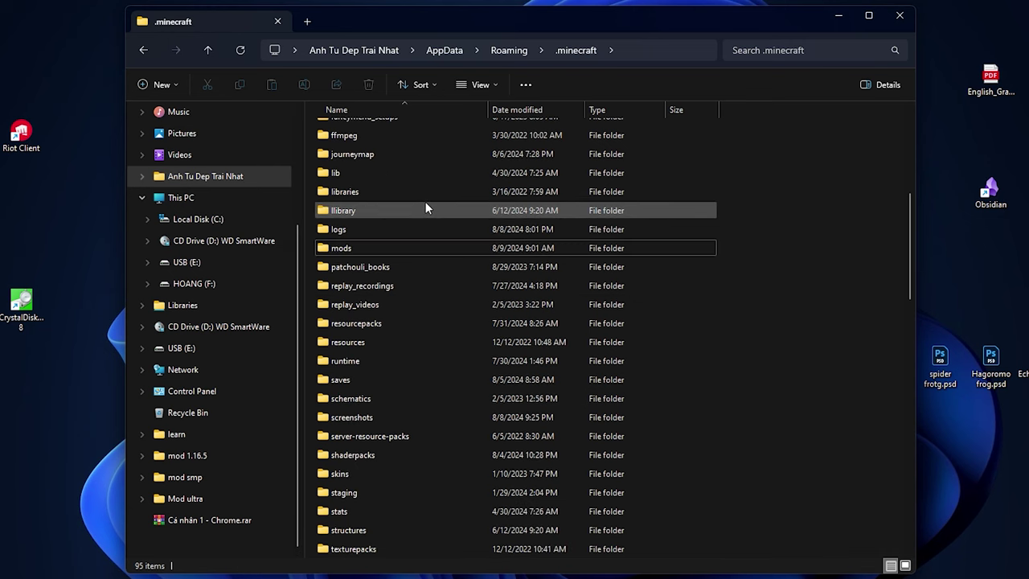
{"action": "scroll", "coordinate": [403, 277], "scroll_direction": "down", "scroll_amount": 1}
{"action": "scroll", "coordinate": [358, 417], "scroll_direction": "down", "scroll_amount": 3}
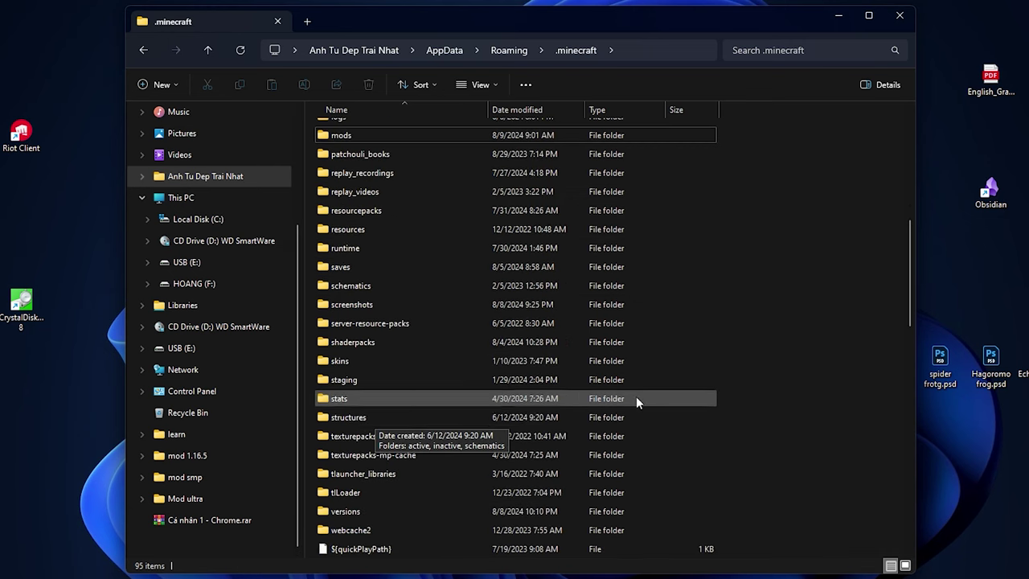
Step: Move the folder window aside to look through more mod-packs in TLauncher, and bring the .minecraft window back up
{"action": "left_click_drag", "start_coordinate": [514, 29], "coordinate": [489, 363]}
{"action": "left_click_drag", "start_coordinate": [512, 71], "coordinate": [511, 40]}
{"action": "scroll", "coordinate": [233, 278], "scroll_direction": "down", "scroll_amount": 3}
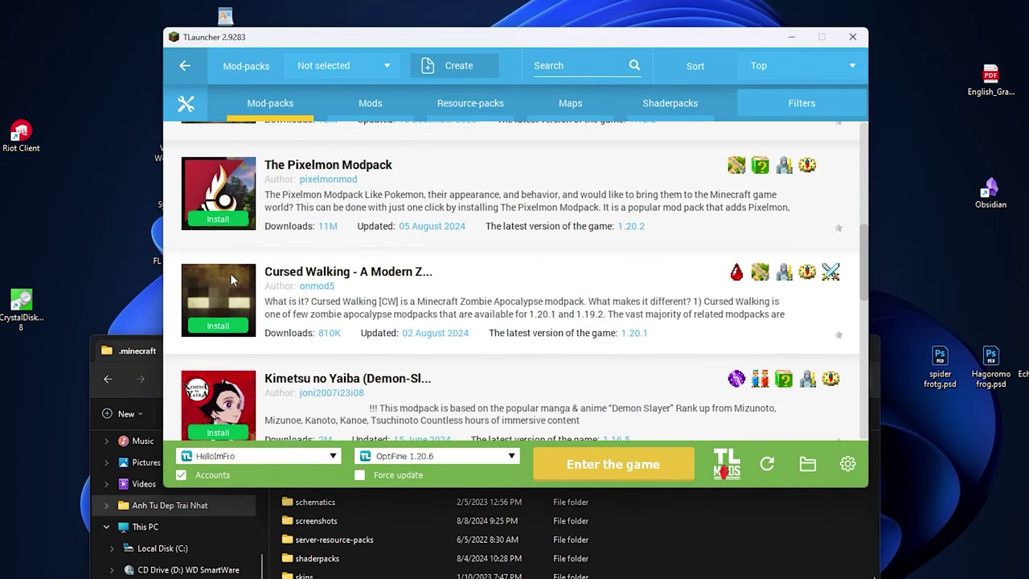
{"action": "scroll", "coordinate": [269, 298], "scroll_direction": "down", "scroll_amount": 2}
{"action": "left_click", "coordinate": [807, 522]}
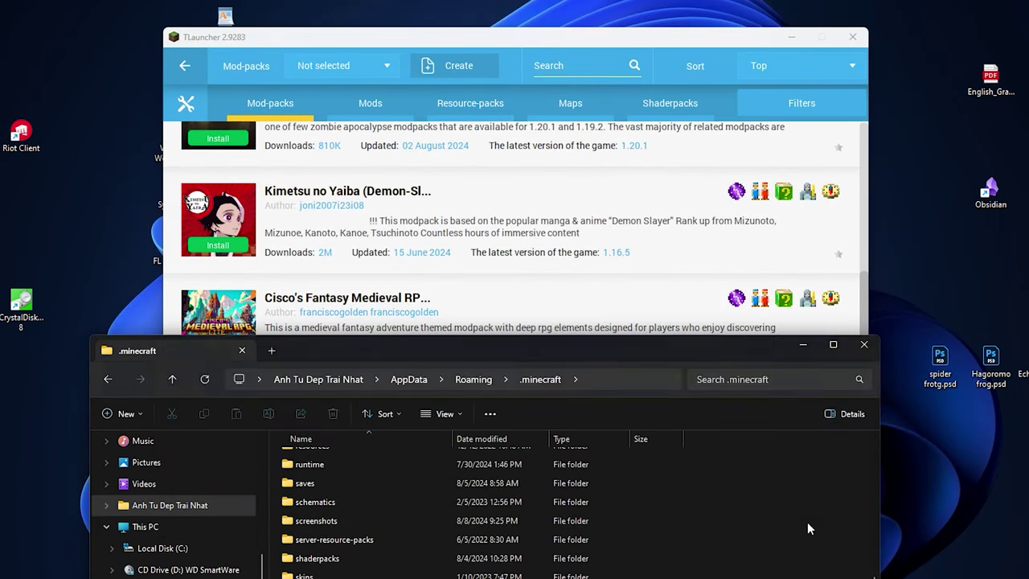
{"action": "left_click_drag", "start_coordinate": [666, 355], "coordinate": [715, 46]}
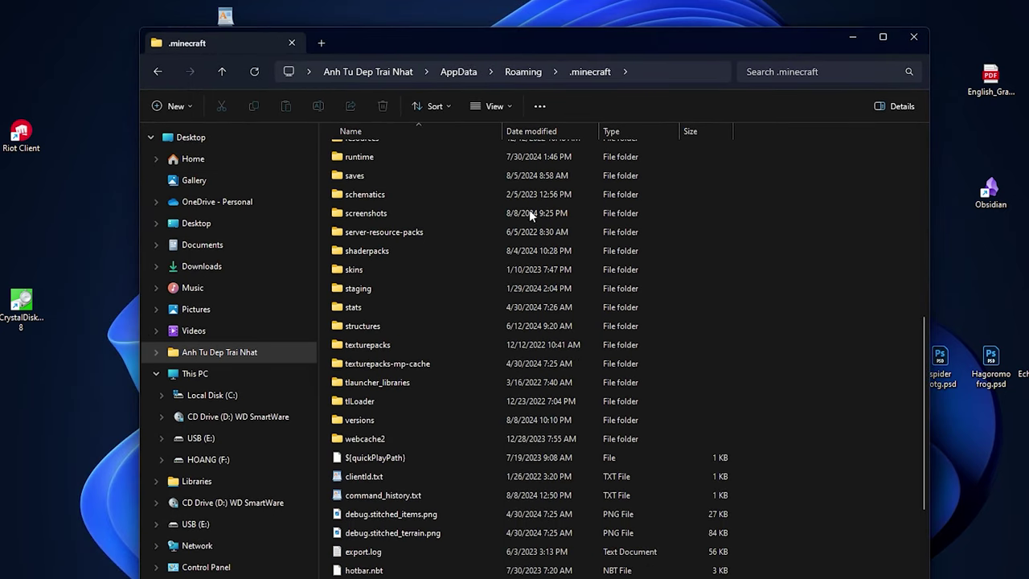
Step: Open the versions folder inside .minecraft
{"action": "scroll", "coordinate": [380, 285], "scroll_direction": "up", "scroll_amount": 3}
{"action": "scroll", "coordinate": [380, 285], "scroll_direction": "down", "scroll_amount": 3}
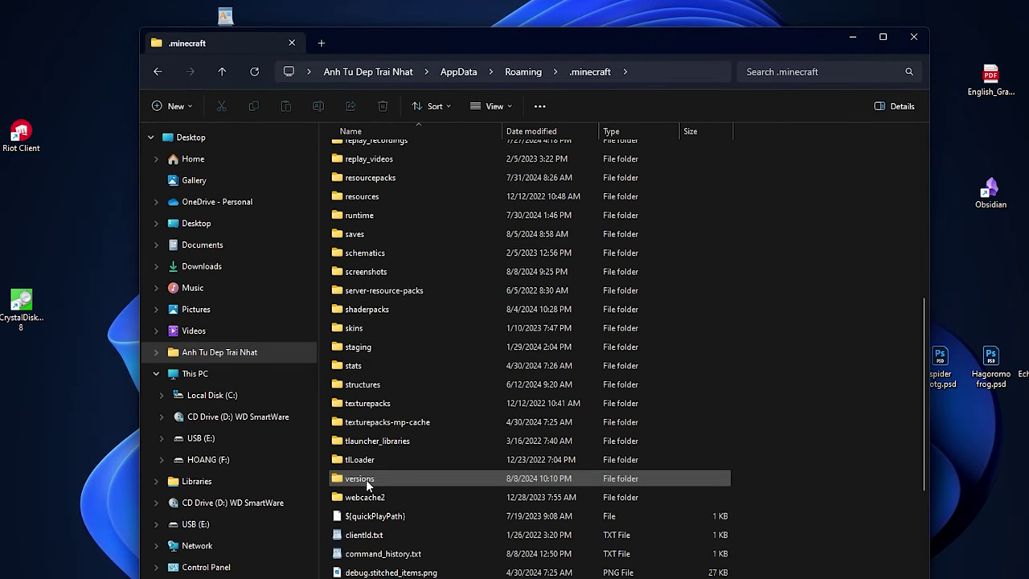
{"action": "double_click", "coordinate": [366, 479]}
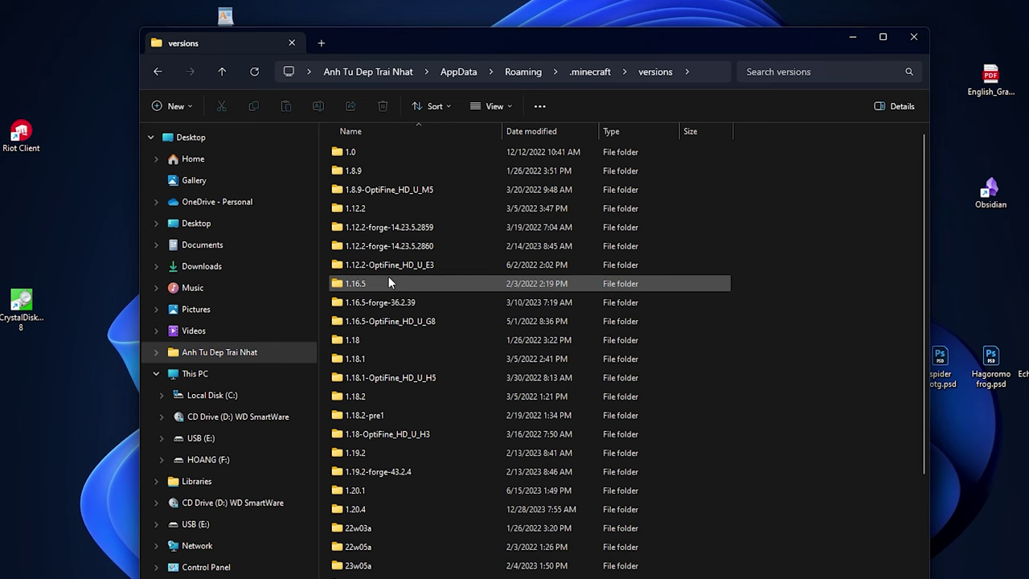
Step: Examine the versions folder for mod-pack folders, picking out Kinda Crazy Craft KCC-1.15.0, FROM THE FOG From the Fog Reimagined and One Block MC 2.1
{"action": "scroll", "coordinate": [389, 289], "scroll_direction": "down", "scroll_amount": 4}
{"action": "scroll", "coordinate": [391, 306], "scroll_direction": "down", "scroll_amount": 4}
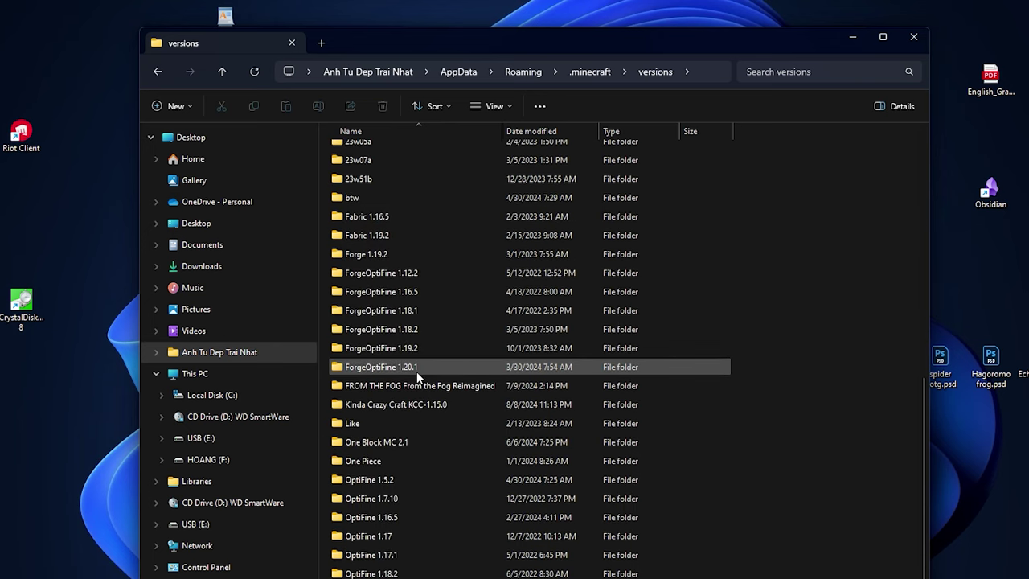
{"action": "left_click", "coordinate": [394, 404]}
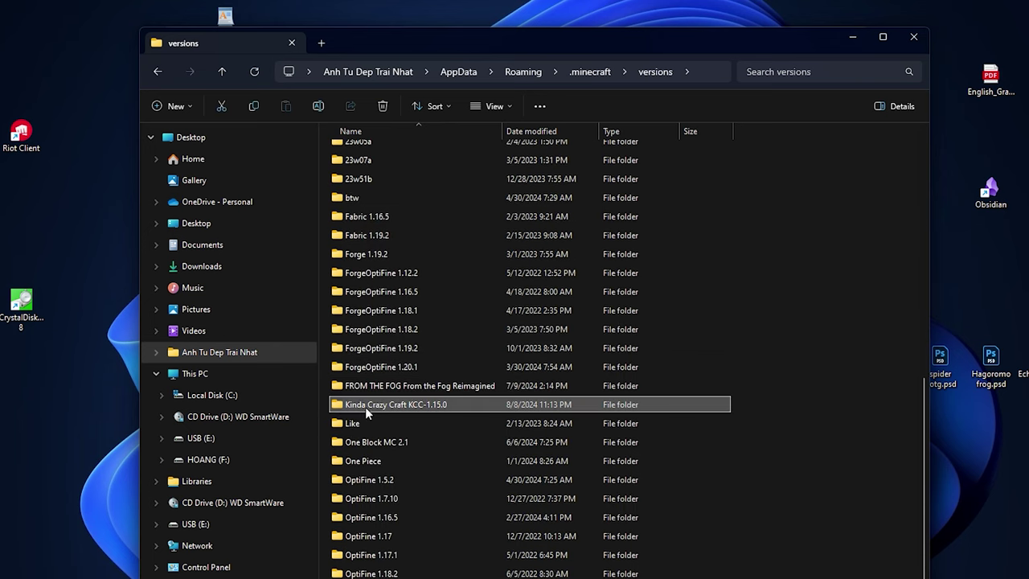
{"action": "left_click", "coordinate": [373, 385]}
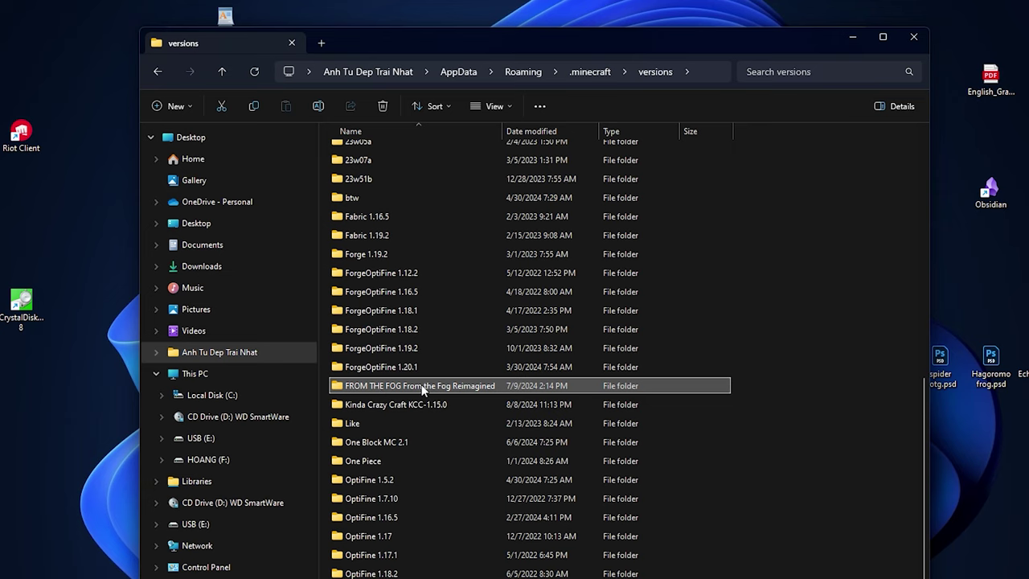
{"action": "left_click", "coordinate": [328, 444]}
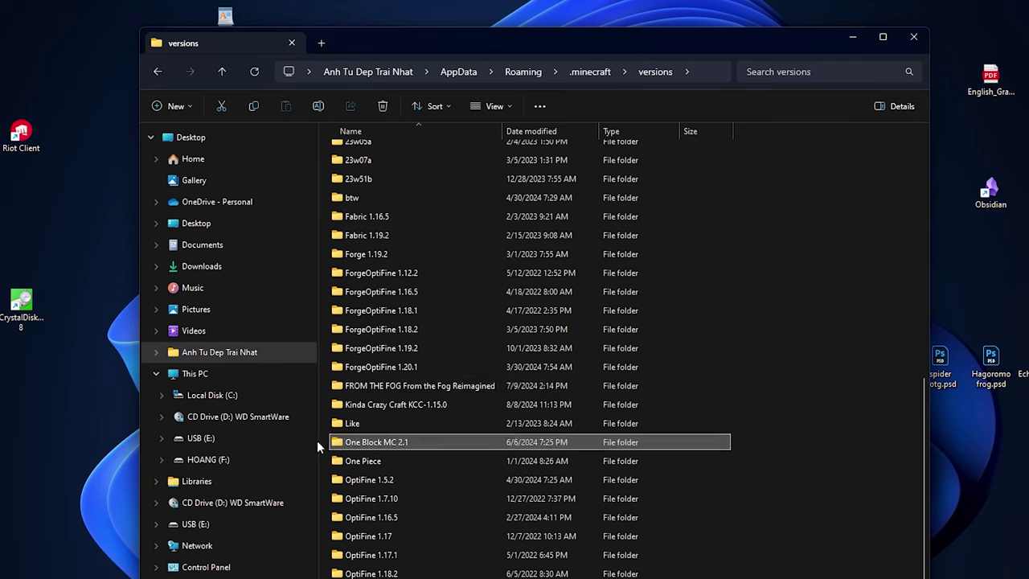
{"action": "left_click", "coordinate": [362, 399]}
{"action": "left_click", "coordinate": [374, 436]}
{"action": "left_click", "coordinate": [755, 241]}
Step: Minimize the folder window and look through TLauncher's game version list, then close the list without choosing a version
{"action": "left_click", "coordinate": [852, 38]}
{"action": "left_click", "coordinate": [484, 455]}
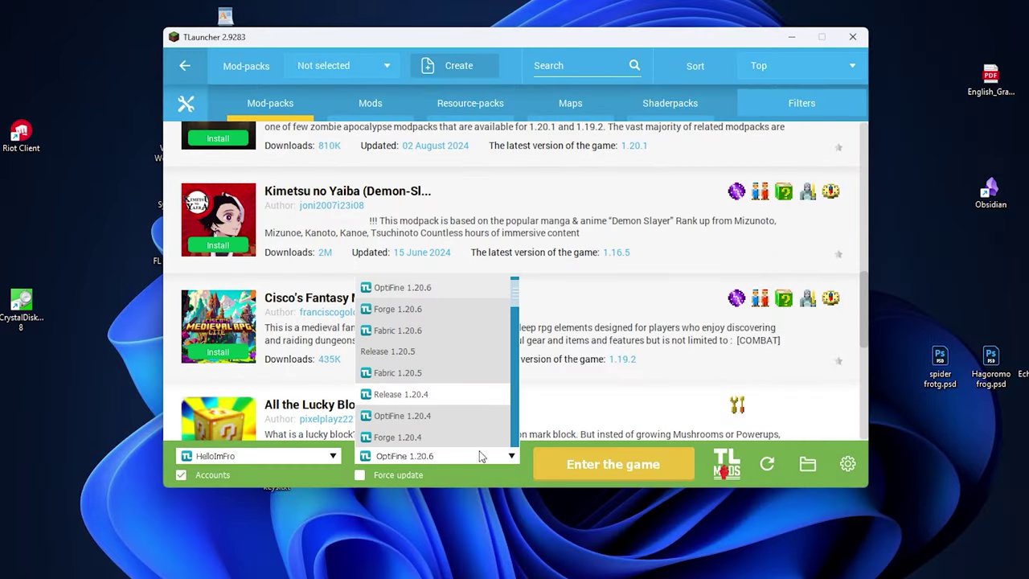
{"action": "scroll", "coordinate": [442, 344], "scroll_direction": "down", "scroll_amount": 10}
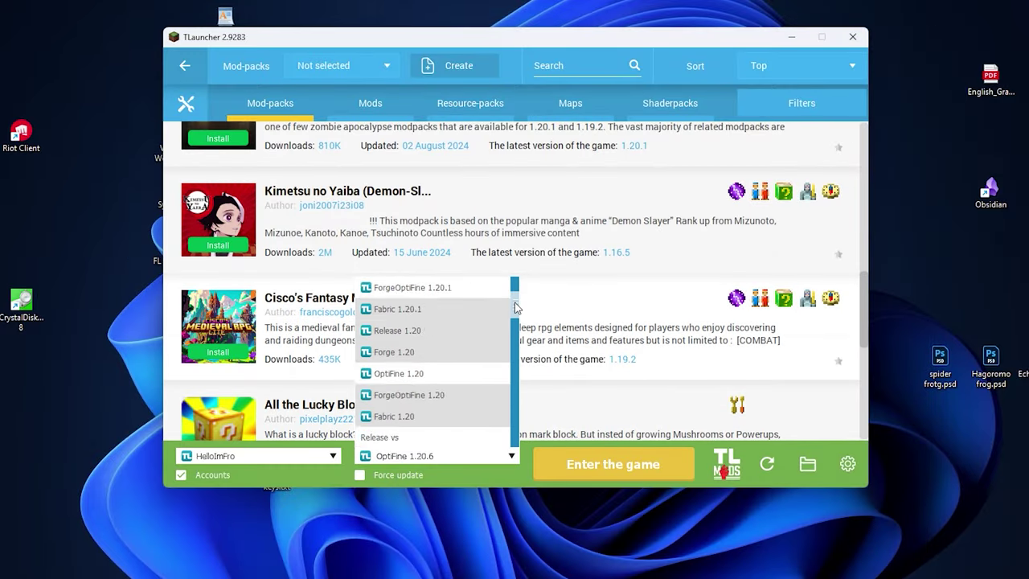
{"action": "left_click", "coordinate": [563, 332]}
Step: Bring the folder window back, reopen the versions folder from .minecraft, and locate the mod-pack folders in it
{"action": "left_click", "coordinate": [633, 574]}
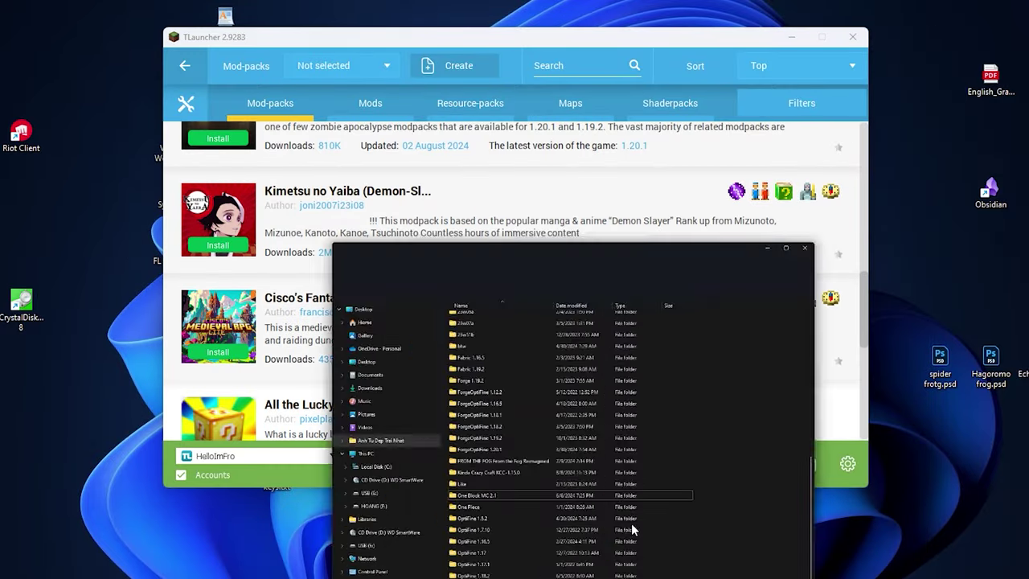
{"action": "scroll", "coordinate": [323, 153], "scroll_direction": "up", "scroll_amount": 3}
{"action": "left_click", "coordinate": [155, 74]}
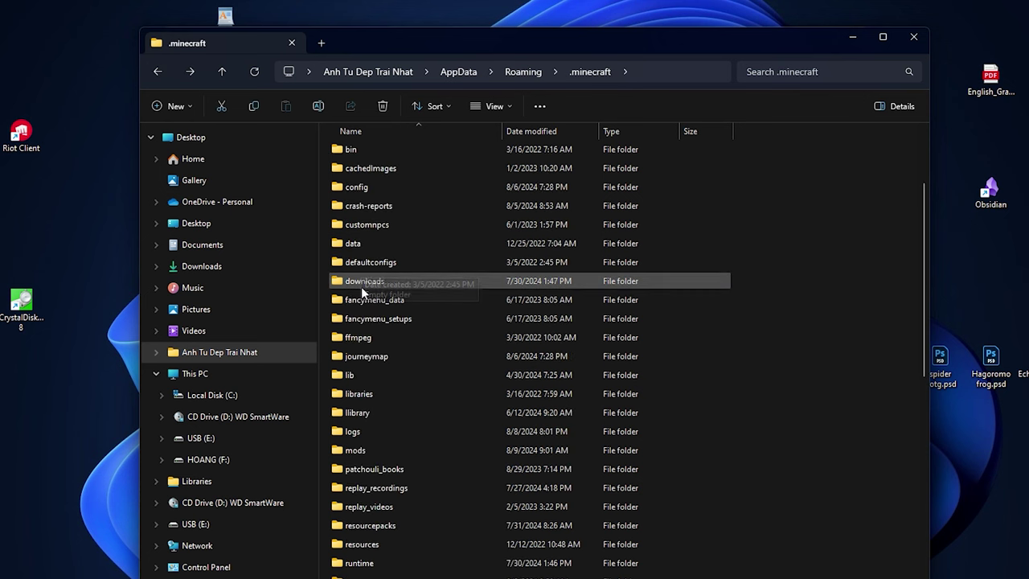
{"action": "scroll", "coordinate": [377, 430], "scroll_direction": "down", "scroll_amount": 6}
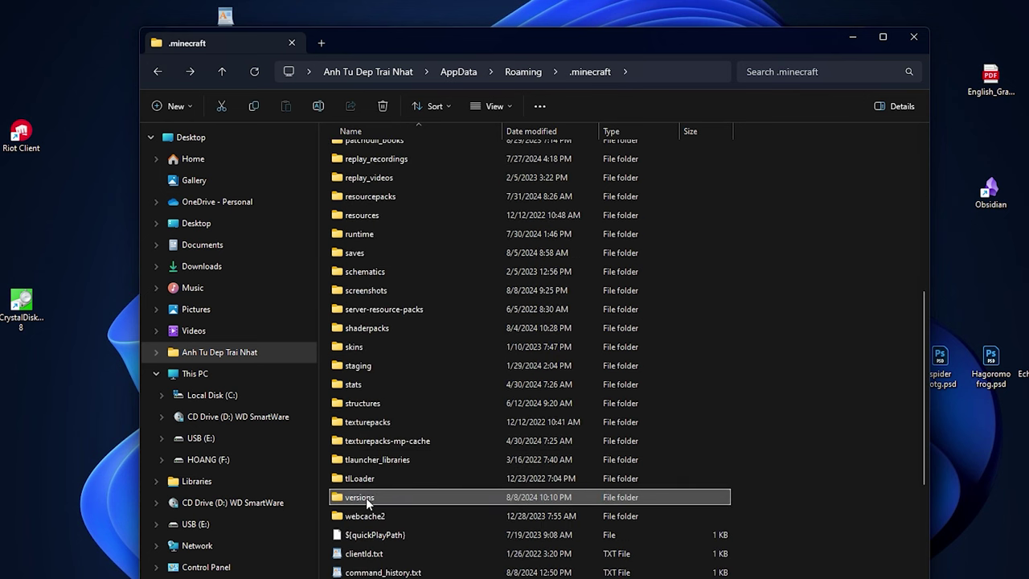
{"action": "double_click", "coordinate": [366, 497]}
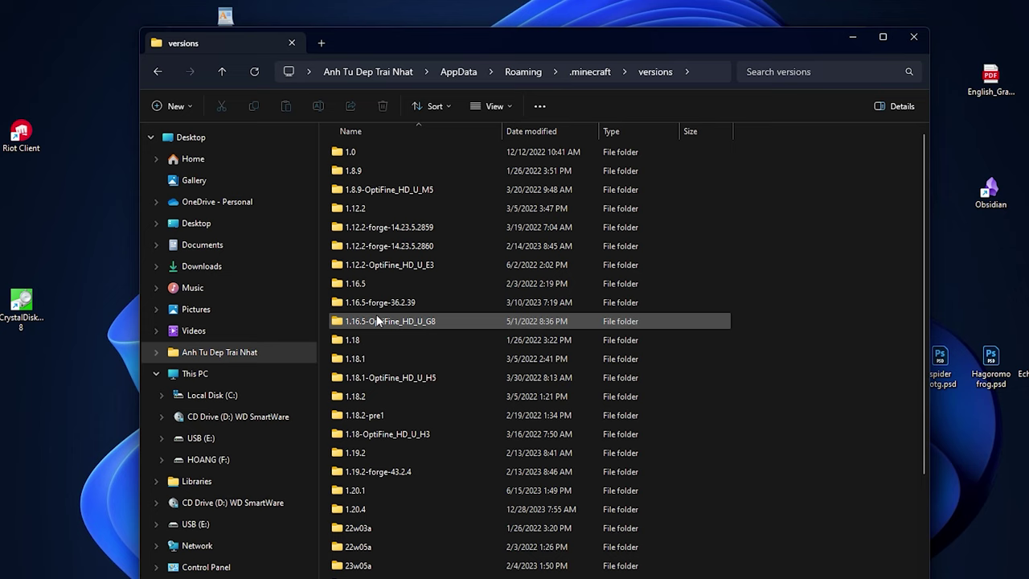
{"action": "scroll", "coordinate": [376, 344], "scroll_direction": "down", "scroll_amount": 7}
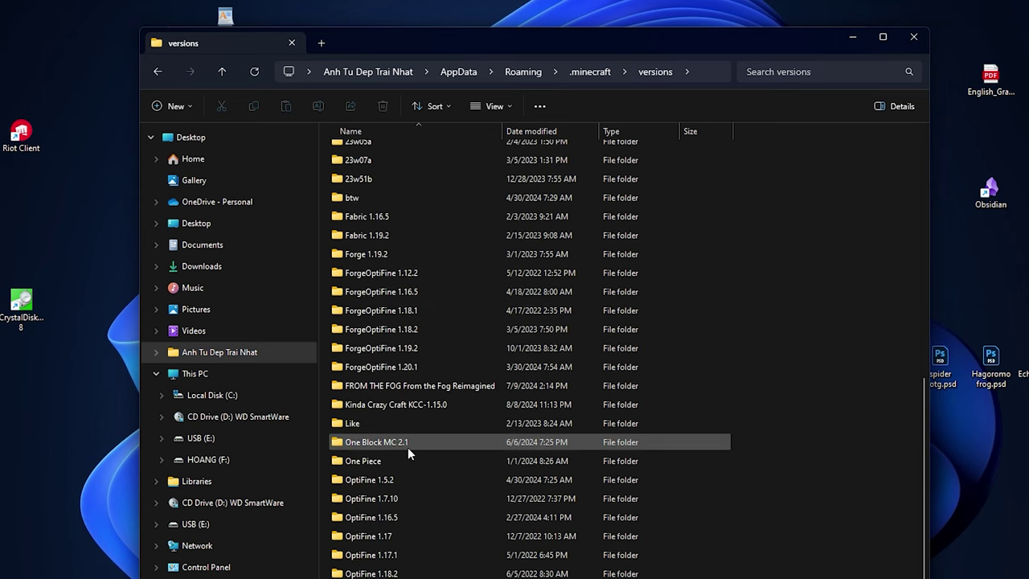
{"action": "left_click_drag", "start_coordinate": [589, 34], "coordinate": [596, 0]}
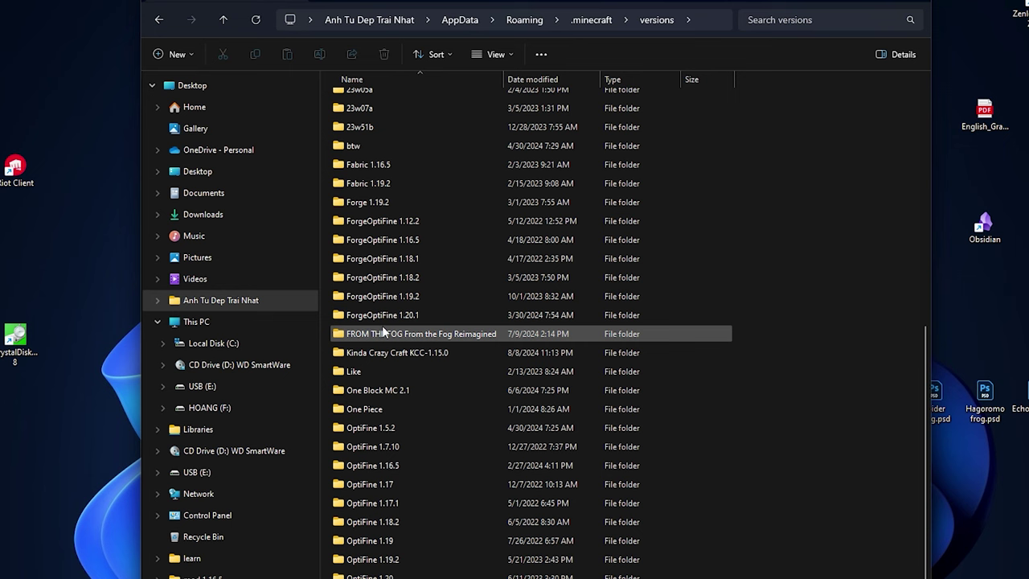
Step: Open the FROM THE FOG From the Fog Reimagined folder, select all its contents to review them, and clear the selection
{"action": "double_click", "coordinate": [375, 334]}
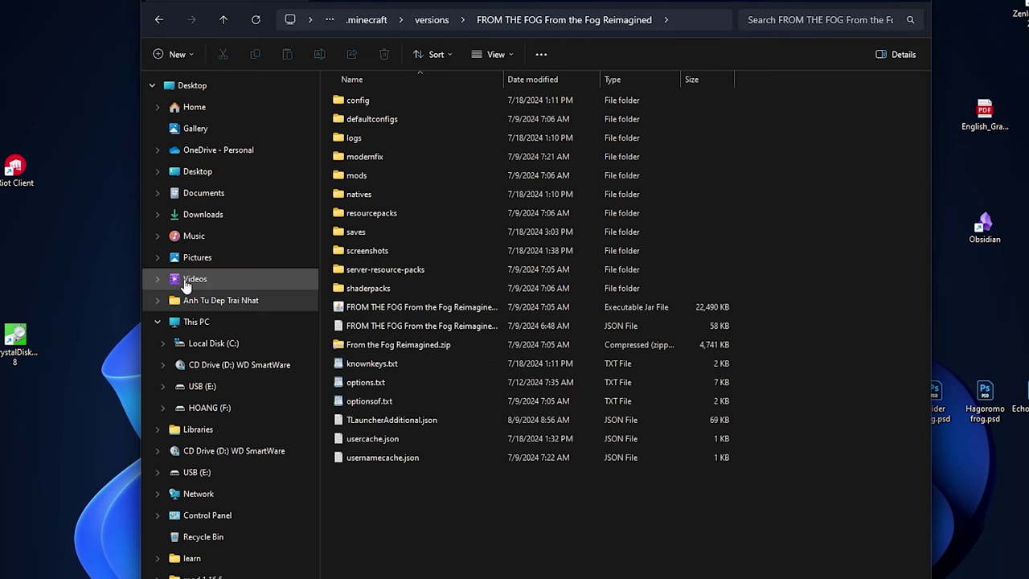
{"action": "left_click_drag", "start_coordinate": [374, 543], "coordinate": [406, 96]}
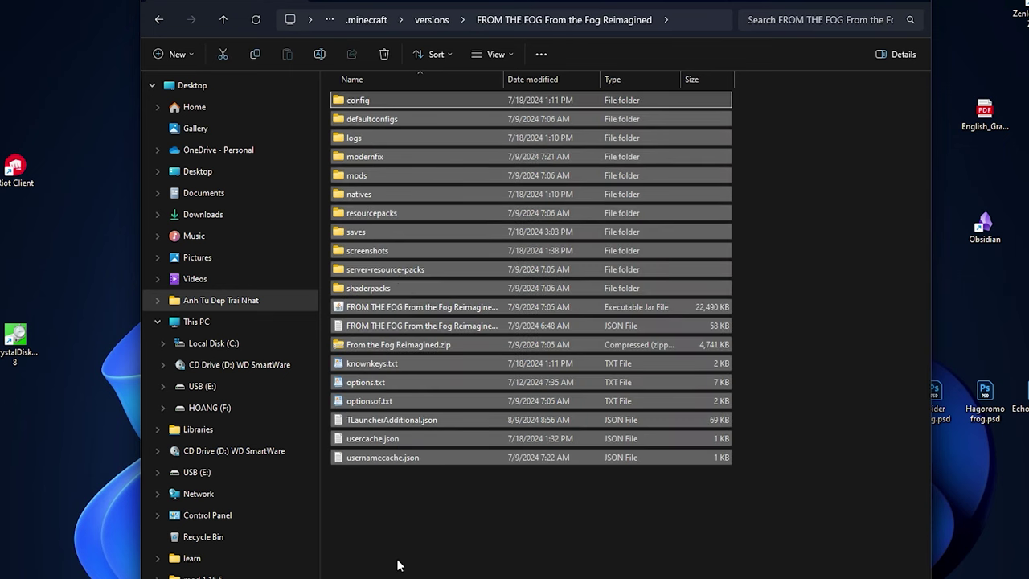
{"action": "left_click", "coordinate": [397, 565]}
Step: Go up to .minecraft and retrace the path through versions into the FROM THE FOG From the Fog Reimagined folder
{"action": "left_click", "coordinate": [368, 20]}
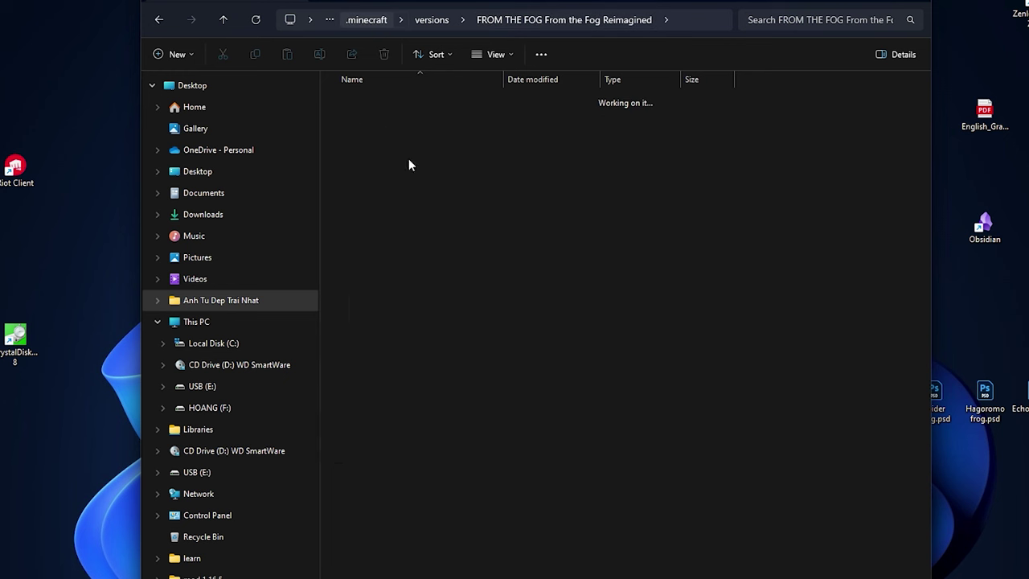
{"action": "scroll", "coordinate": [389, 289], "scroll_direction": "down", "scroll_amount": 2}
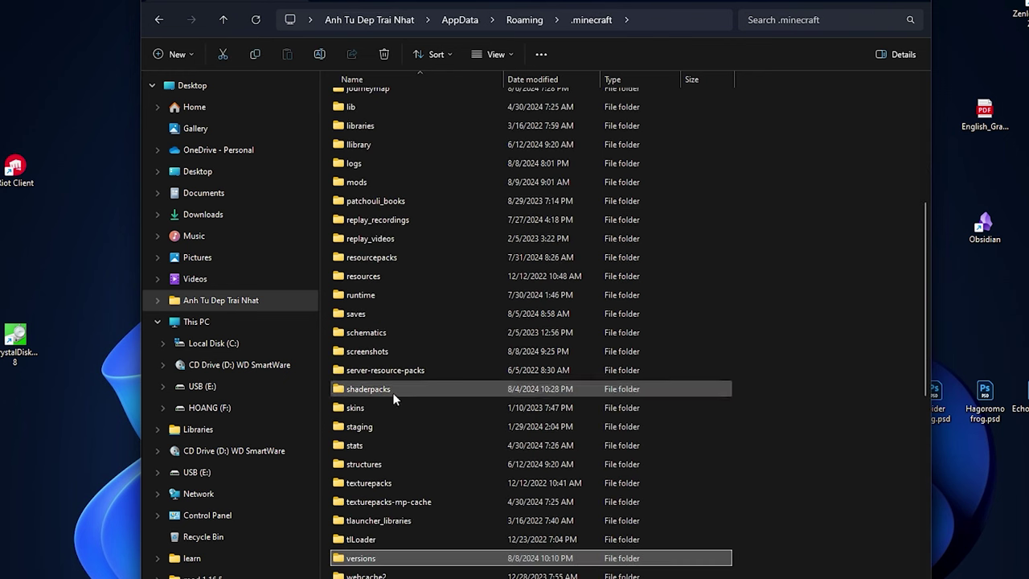
{"action": "double_click", "coordinate": [376, 558]}
{"action": "scroll", "coordinate": [386, 321], "scroll_direction": "down", "scroll_amount": 8}
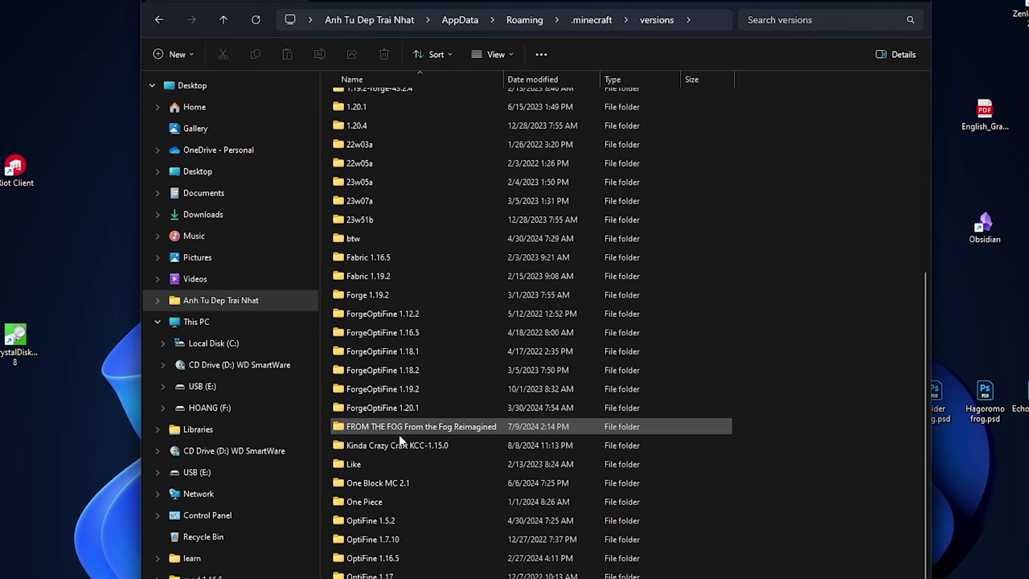
{"action": "double_click", "coordinate": [396, 426]}
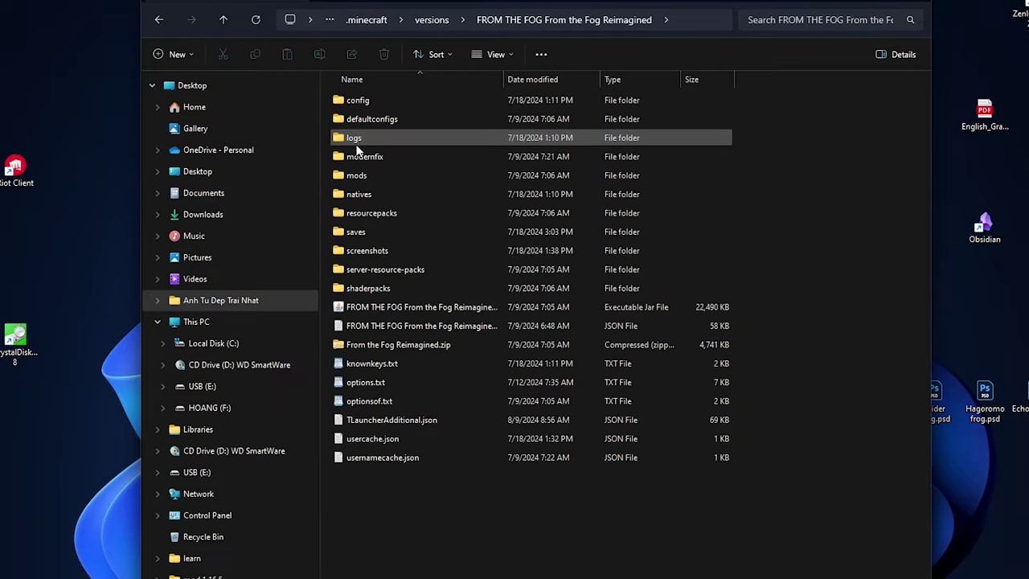
Step: Open the mods folder of the FROM THE FOG mod-pack and examine the mod files stored in it
{"action": "double_click", "coordinate": [356, 175]}
{"action": "scroll", "coordinate": [469, 313], "scroll_direction": "down", "scroll_amount": 6}
{"action": "scroll", "coordinate": [924, 314], "scroll_direction": "up", "scroll_amount": 2}
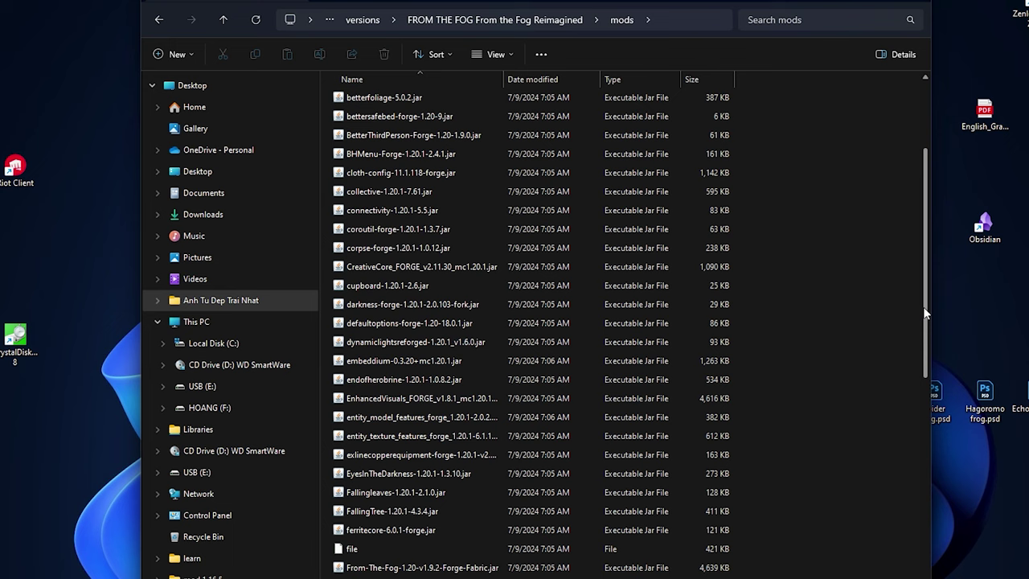
{"action": "scroll", "coordinate": [924, 306], "scroll_direction": "up", "scroll_amount": 3}
{"action": "left_click_drag", "start_coordinate": [778, 103], "coordinate": [352, 551]}
{"action": "left_click", "coordinate": [563, 457]}
{"action": "scroll", "coordinate": [816, 315], "scroll_direction": "down", "scroll_amount": 15}
{"action": "left_click_drag", "start_coordinate": [819, 152], "coordinate": [454, 545]}
{"action": "left_click", "coordinate": [827, 350]}
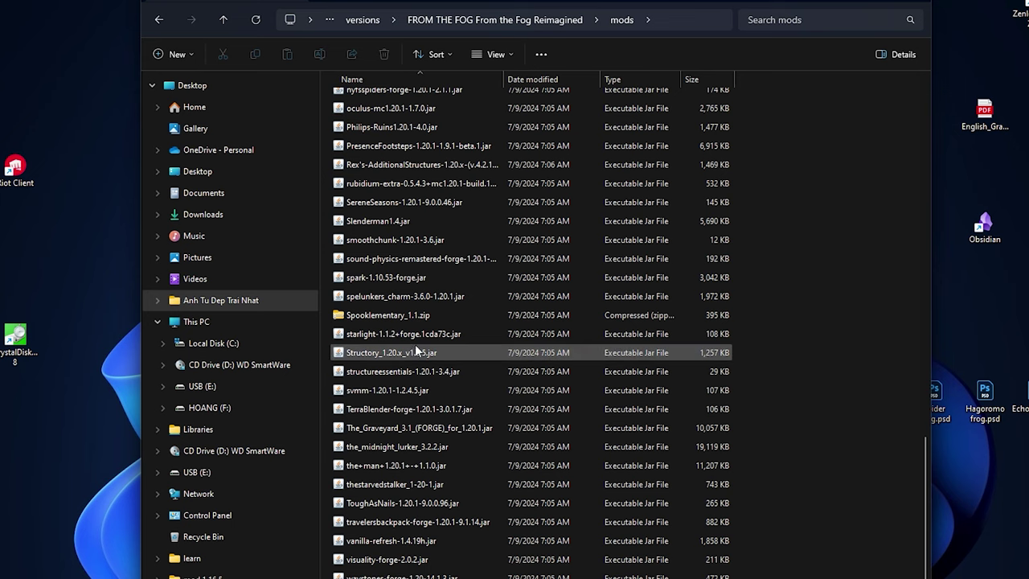
{"action": "scroll", "coordinate": [418, 344], "scroll_direction": "up", "scroll_amount": 7}
Step: Go back to the mod-pack's folder, put the window away, and show the Mods catalogue in TLauncher
{"action": "left_click", "coordinate": [164, 22]}
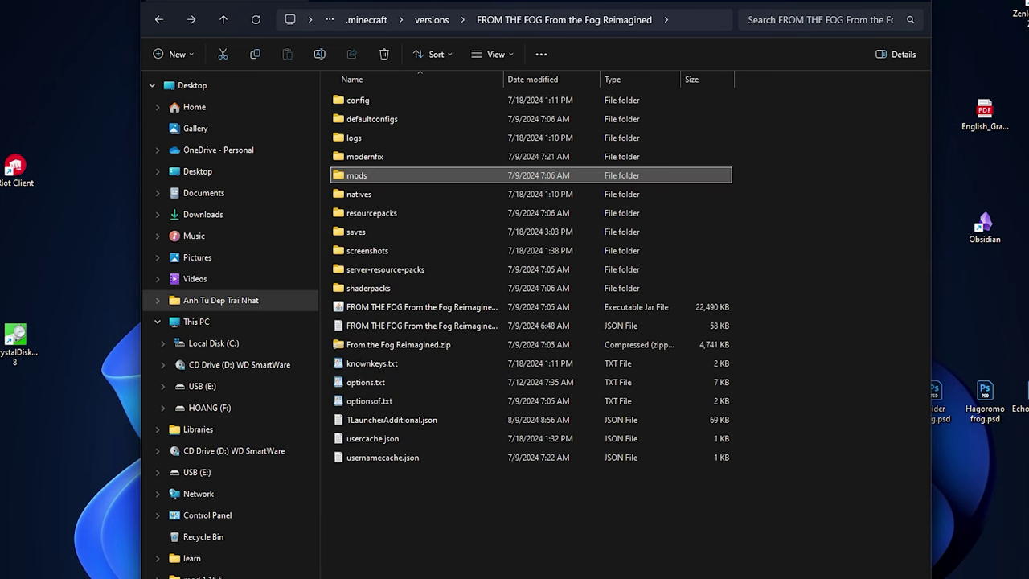
{"action": "left_click_drag", "start_coordinate": [587, 1], "coordinate": [551, 92]}
{"action": "left_click", "coordinate": [816, 105]}
{"action": "left_click", "coordinate": [179, 100]}
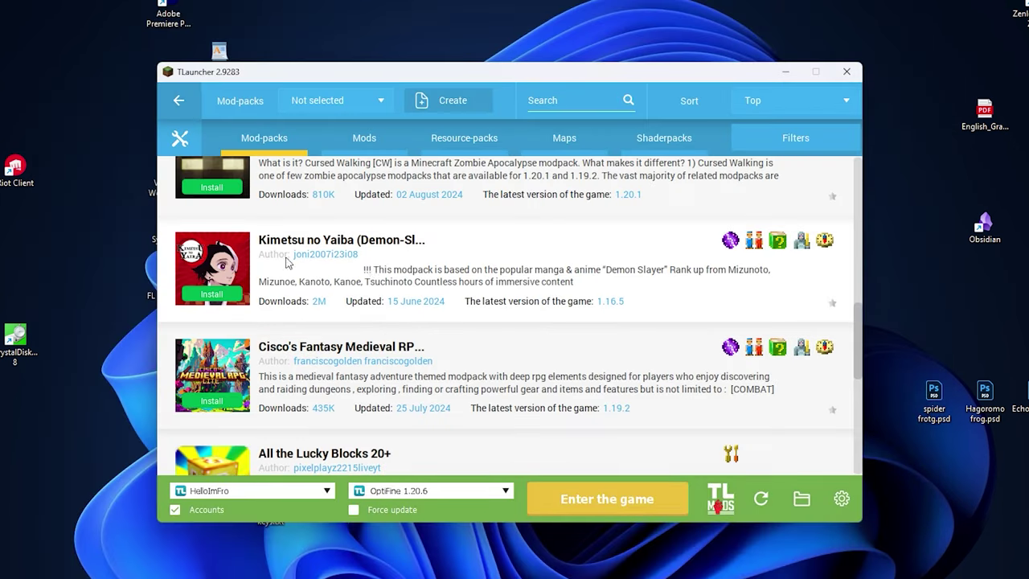
{"action": "scroll", "coordinate": [381, 246], "scroll_direction": "up", "scroll_amount": 3}
{"action": "scroll", "coordinate": [381, 245], "scroll_direction": "up", "scroll_amount": 1}
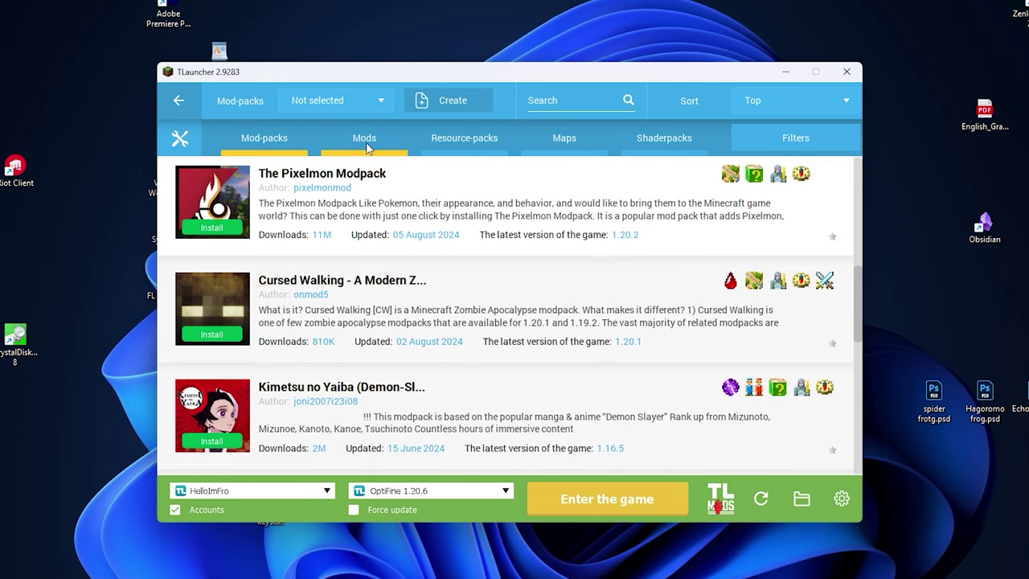
{"action": "left_click", "coordinate": [357, 141]}
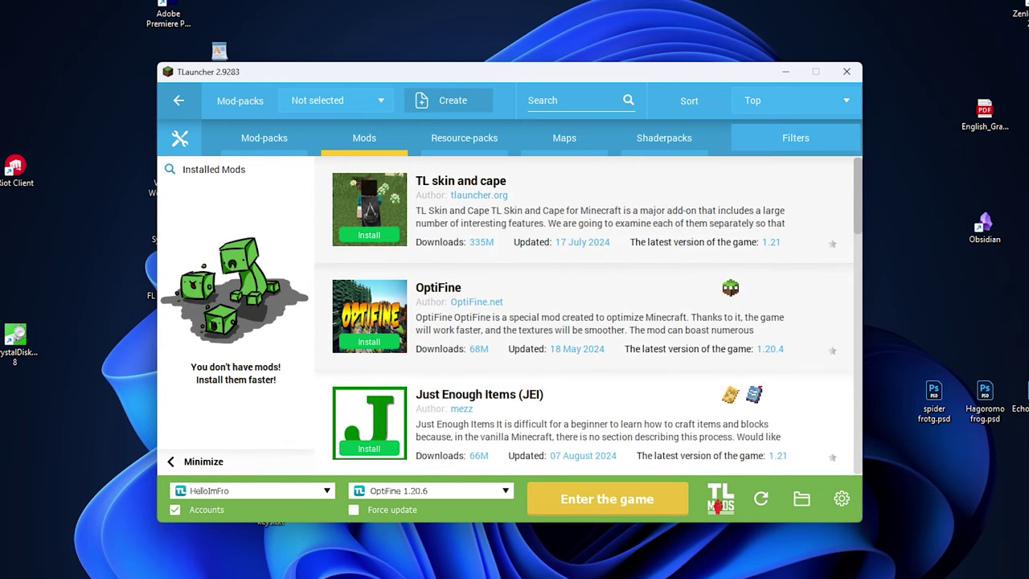
Step: Bring the folder window back and navigate from .minecraft through versions and FROM THE FOG From the Fog Reimagined to its mods folder
{"action": "left_click", "coordinate": [617, 578]}
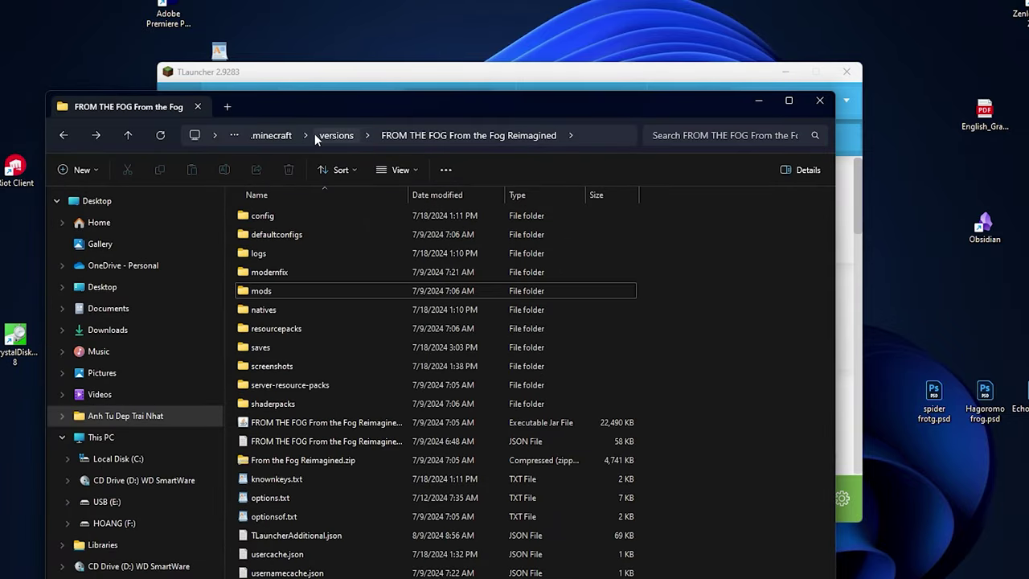
{"action": "left_click", "coordinate": [273, 135]}
{"action": "scroll", "coordinate": [314, 353], "scroll_direction": "down", "scroll_amount": 1}
{"action": "scroll", "coordinate": [283, 439], "scroll_direction": "down", "scroll_amount": 3}
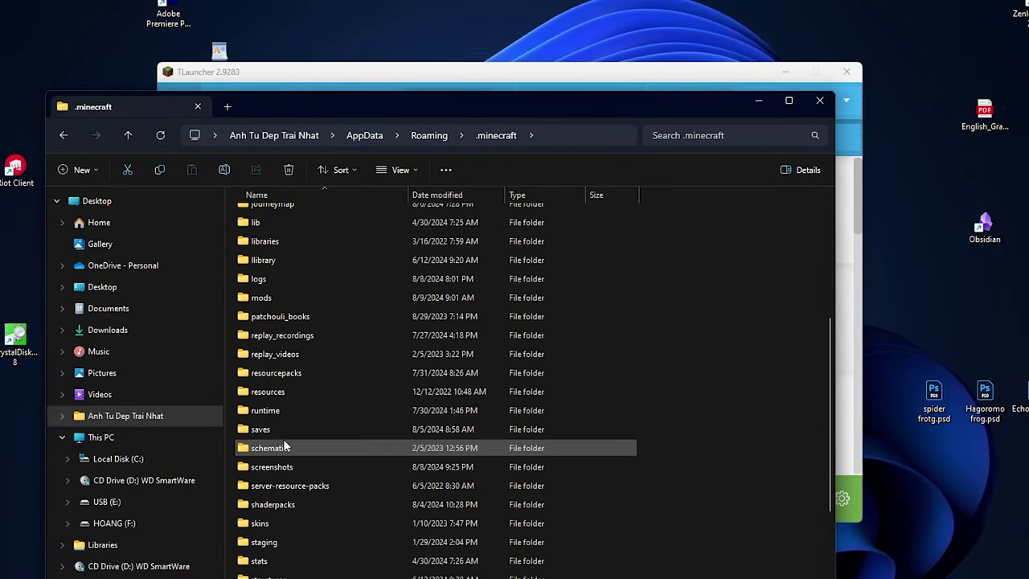
{"action": "double_click", "coordinate": [281, 552]}
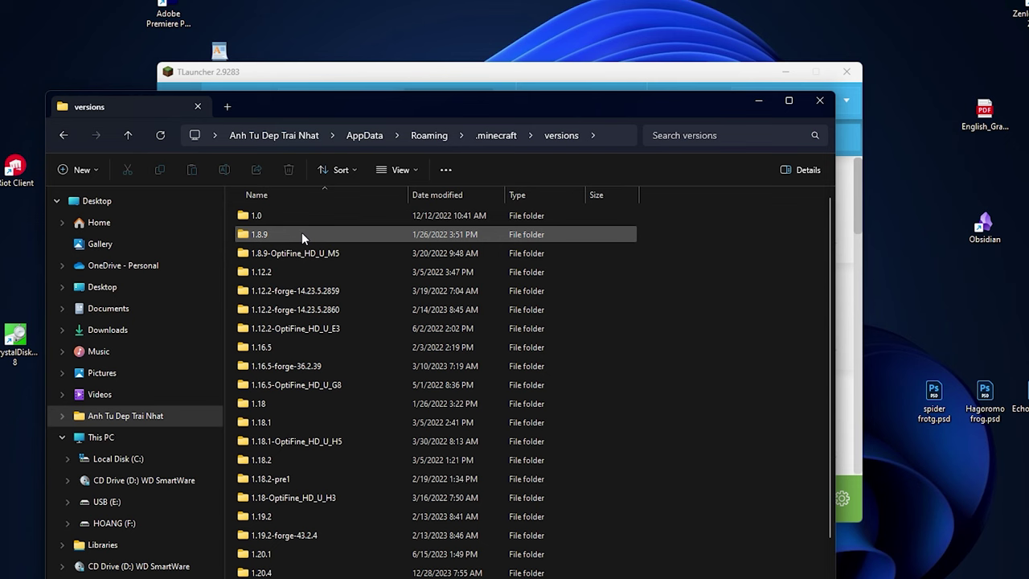
{"action": "scroll", "coordinate": [301, 241], "scroll_direction": "down", "scroll_amount": 10}
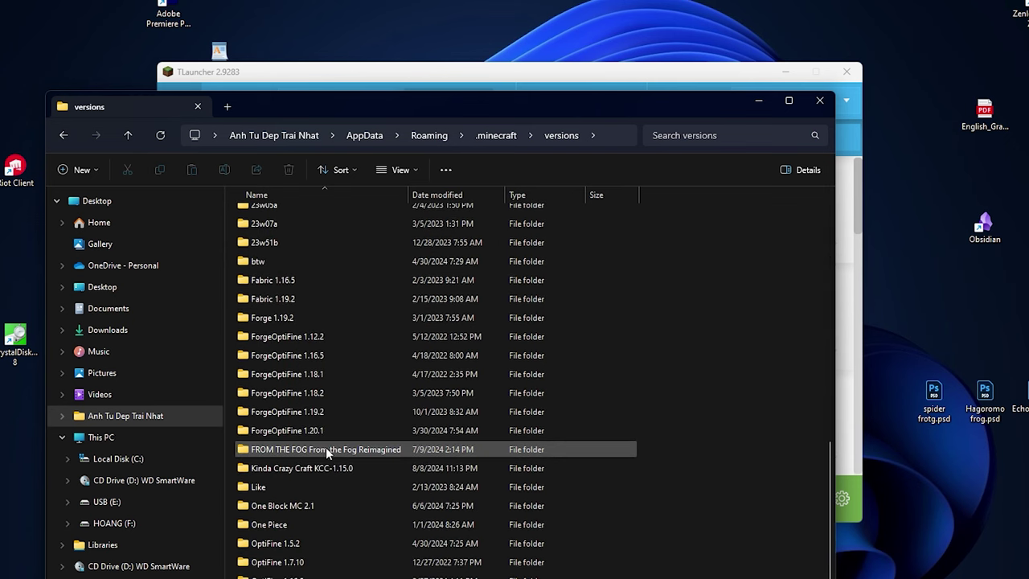
{"action": "double_click", "coordinate": [276, 449]}
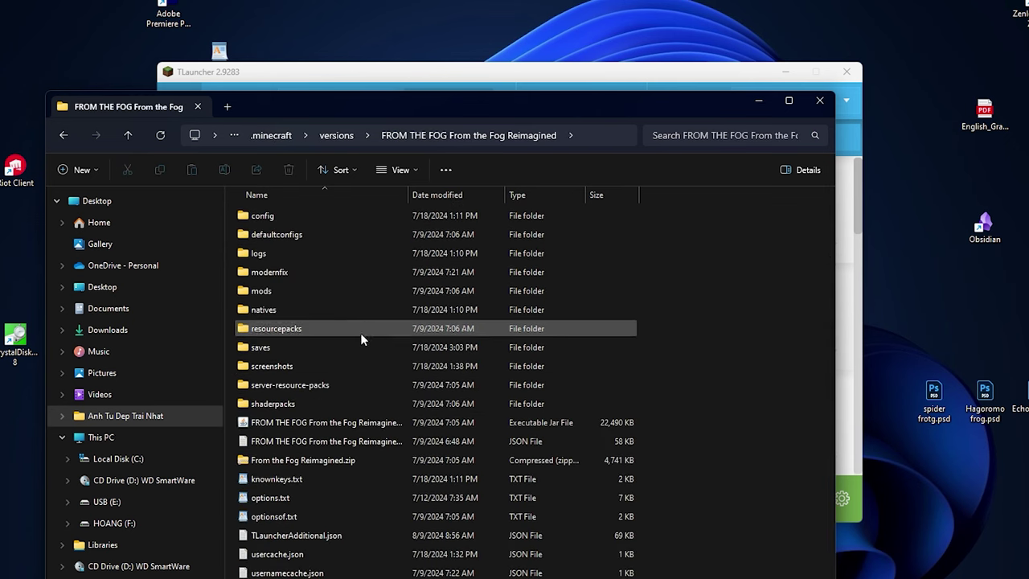
{"action": "double_click", "coordinate": [272, 290]}
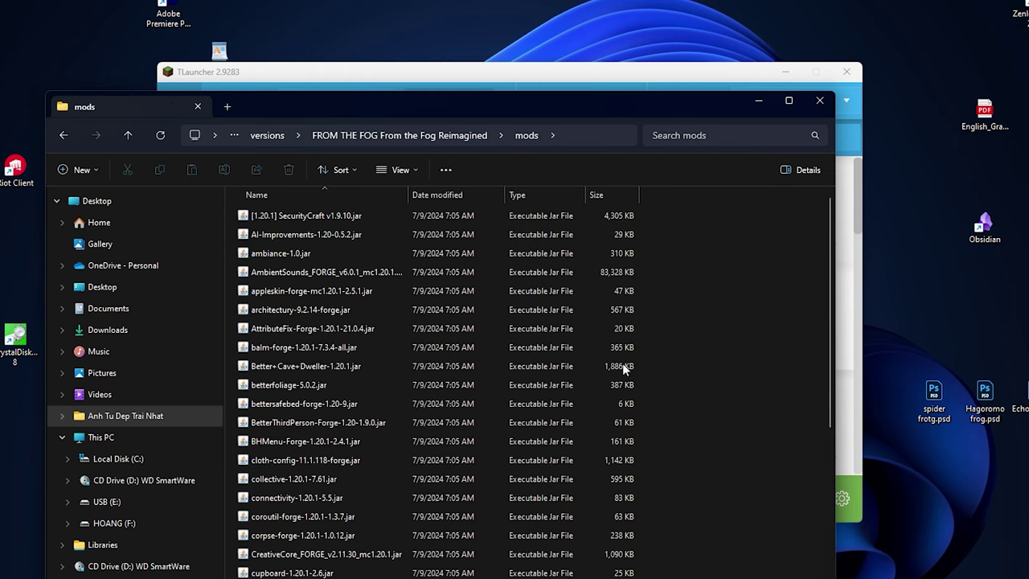
Step: Look through the mod-pack's mod files, compare with the mods folder directly under .minecraft, and minimize the folder window
{"action": "scroll", "coordinate": [571, 364], "scroll_direction": "down", "scroll_amount": 4}
{"action": "scroll", "coordinate": [410, 352], "scroll_direction": "down", "scroll_amount": 8}
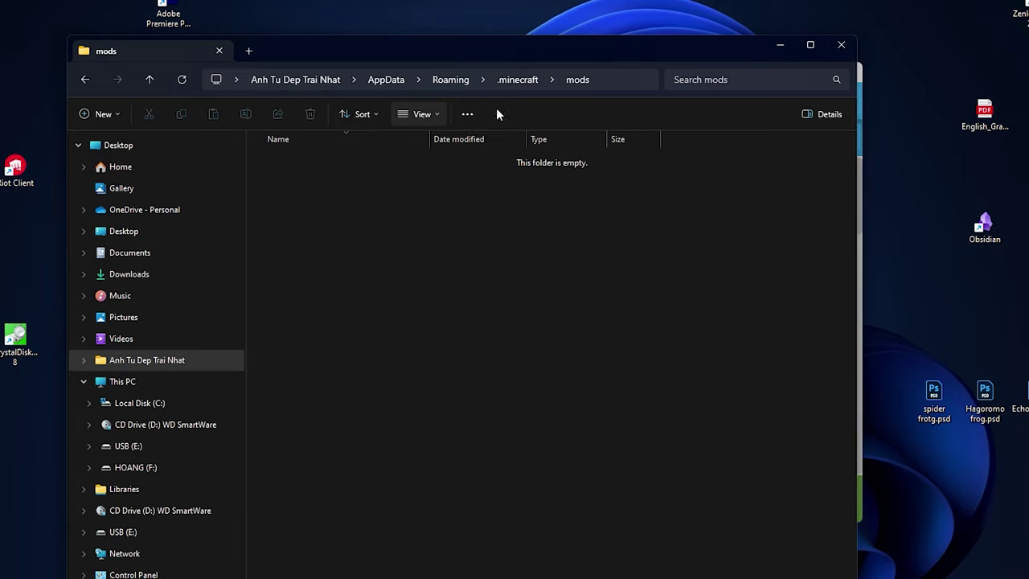
{"action": "left_click", "coordinate": [779, 46]}
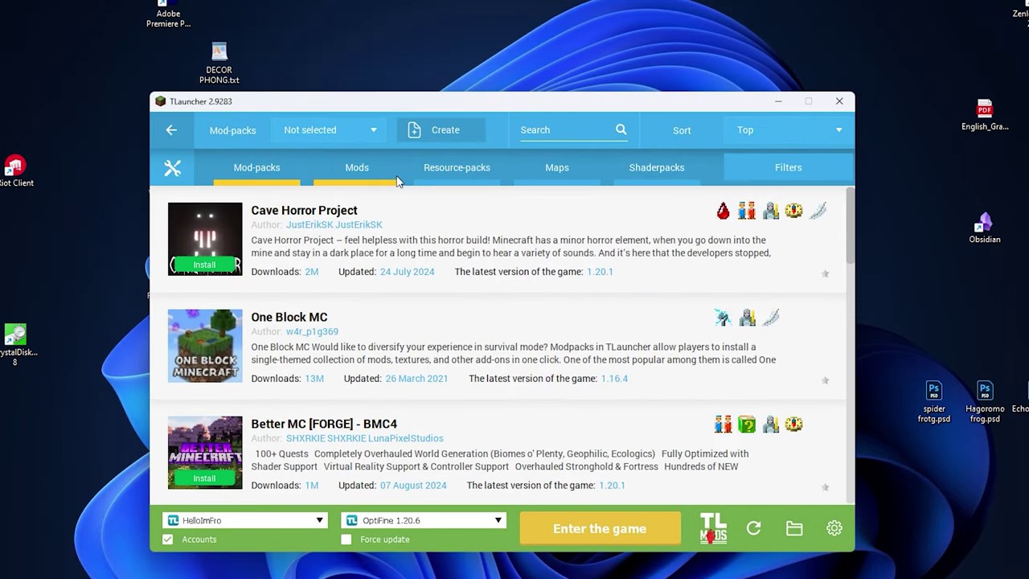
Step: Look through the list of game versions and choose Release One Block MC 2.1
{"action": "left_click", "coordinate": [434, 522]}
{"action": "scroll", "coordinate": [477, 397], "scroll_direction": "down", "scroll_amount": 3}
{"action": "scroll", "coordinate": [447, 406], "scroll_direction": "down", "scroll_amount": 4}
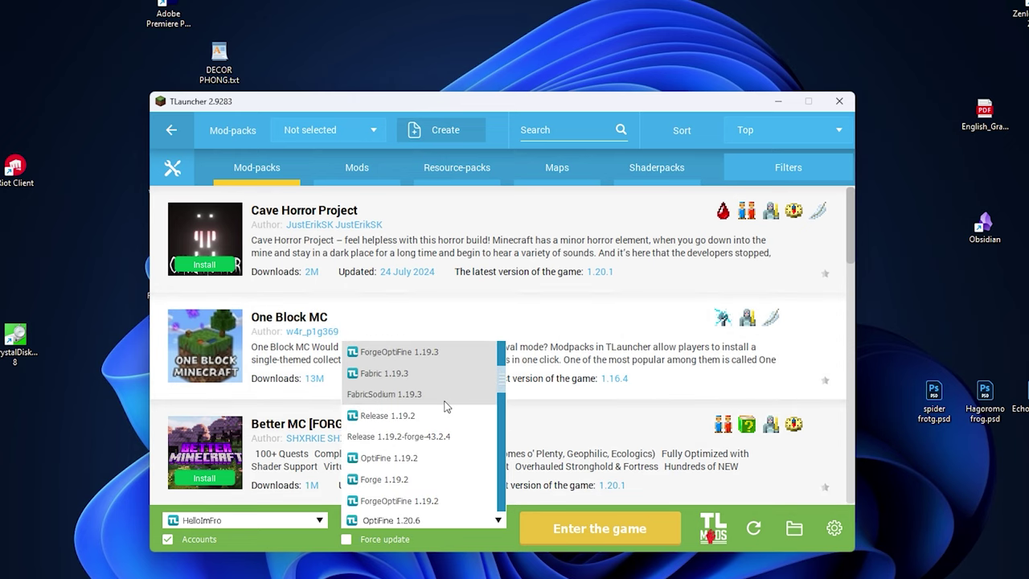
{"action": "scroll", "coordinate": [506, 370], "scroll_direction": "down", "scroll_amount": 8}
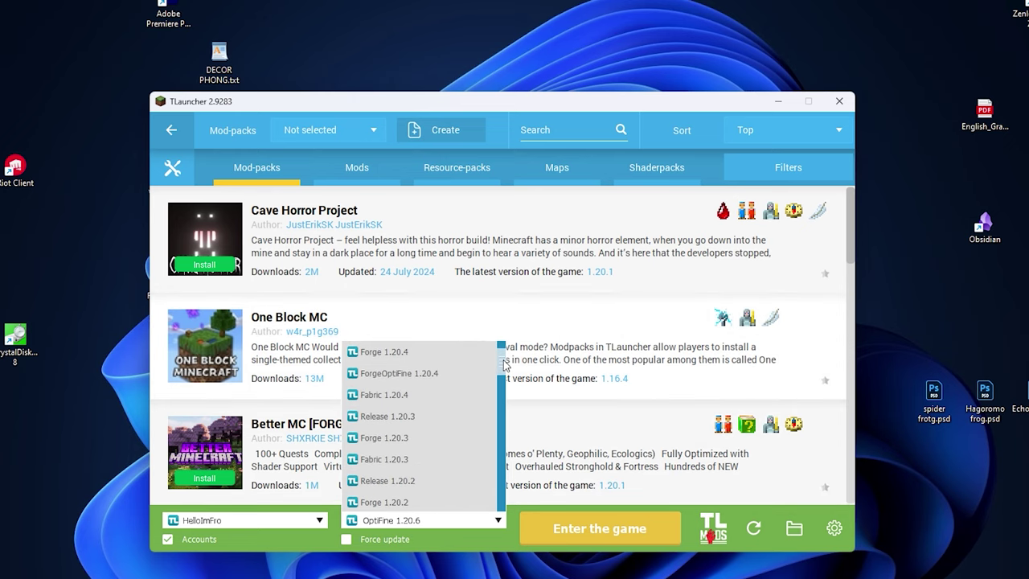
{"action": "left_click_drag", "start_coordinate": [508, 390], "coordinate": [507, 413]}
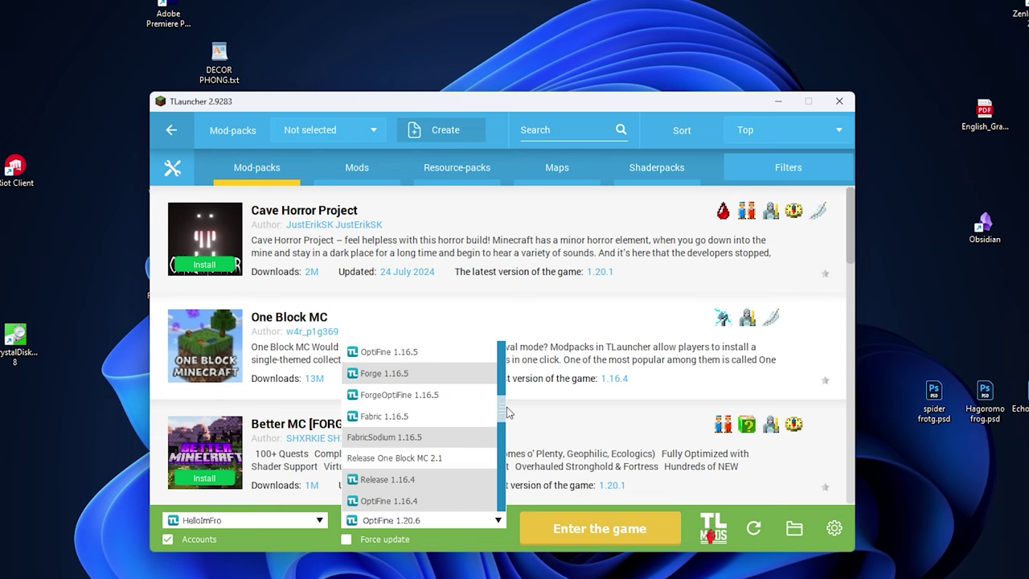
{"action": "scroll", "coordinate": [429, 450], "scroll_direction": "down", "scroll_amount": 1}
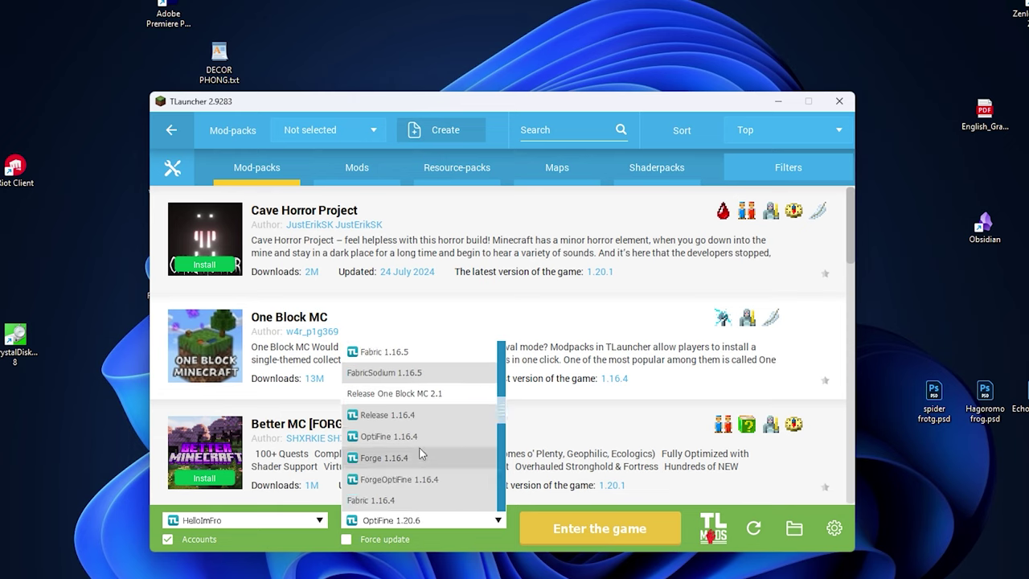
{"action": "left_click", "coordinate": [401, 393]}
Step: Browse the older versions and set the game version to Release Kinda Crazy Craft KCC-1.15.0
{"action": "left_click", "coordinate": [416, 520]}
{"action": "scroll", "coordinate": [416, 446], "scroll_direction": "down", "scroll_amount": 10}
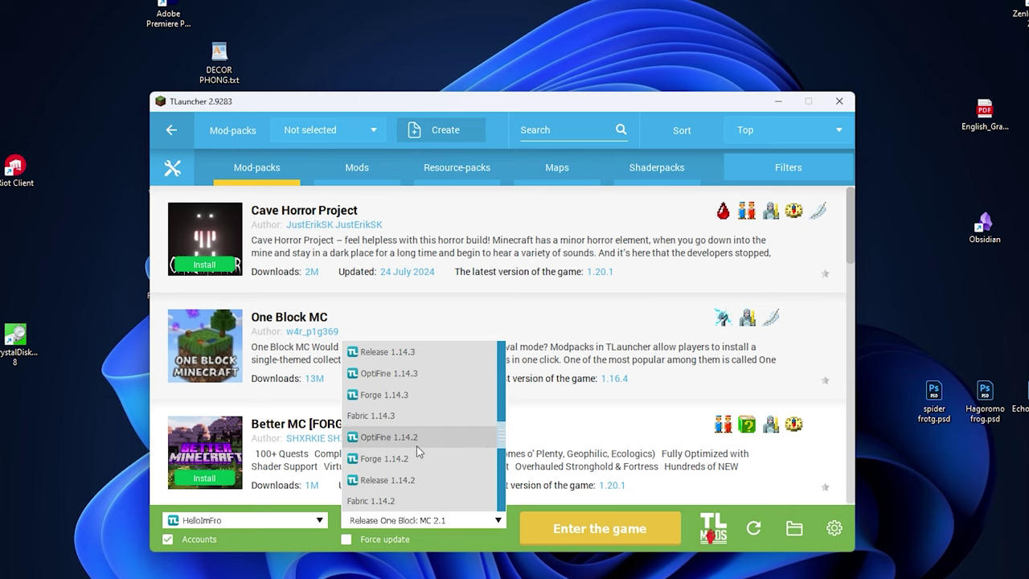
{"action": "scroll", "coordinate": [418, 448], "scroll_direction": "down", "scroll_amount": 5}
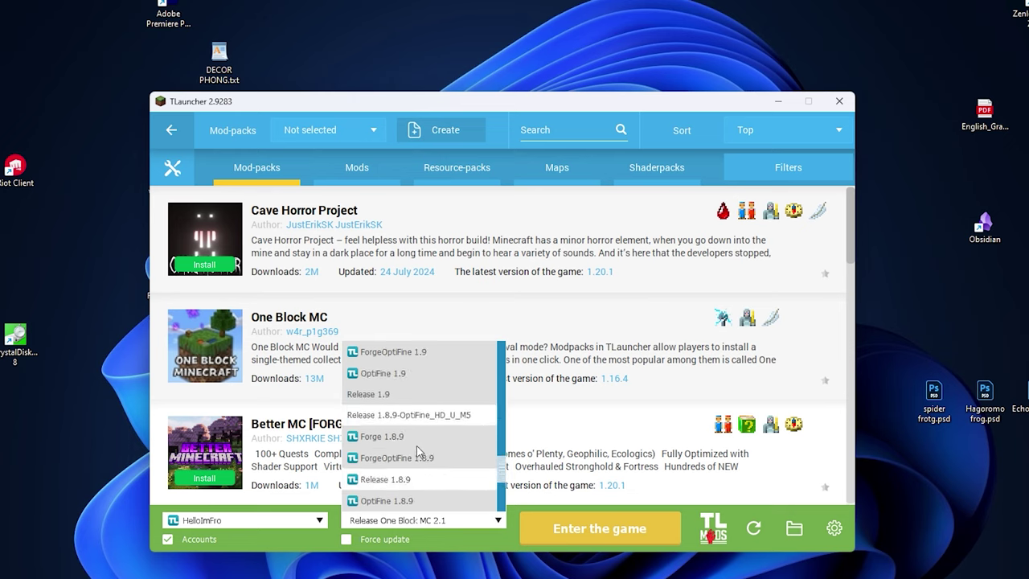
{"action": "scroll", "coordinate": [426, 455], "scroll_direction": "up", "scroll_amount": 2}
{"action": "left_click", "coordinate": [445, 459]}
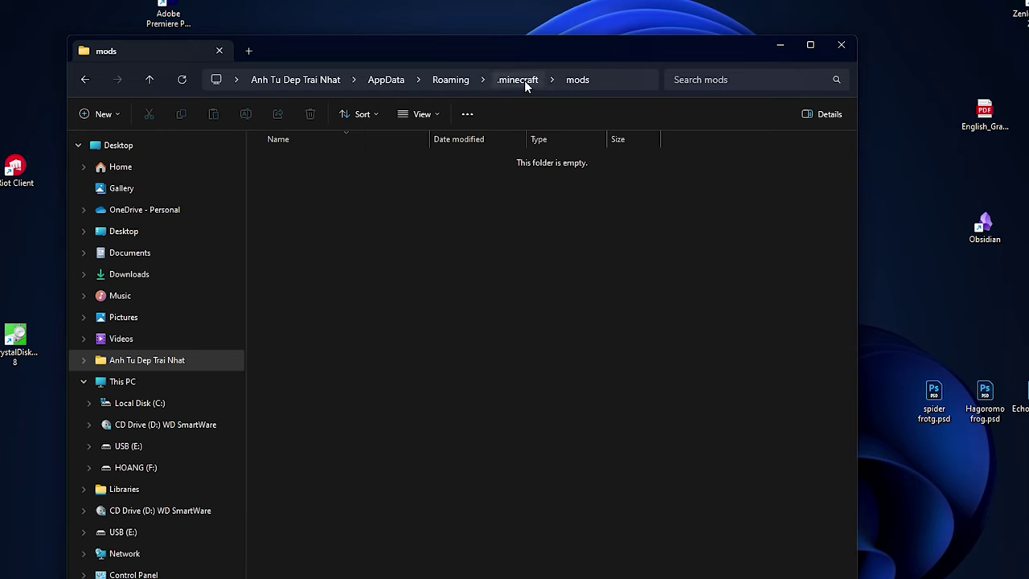
Step: Return to .minecraft, reopen its mods folder to inspect the contents, and minimize the folder window
{"action": "left_click", "coordinate": [518, 79]}
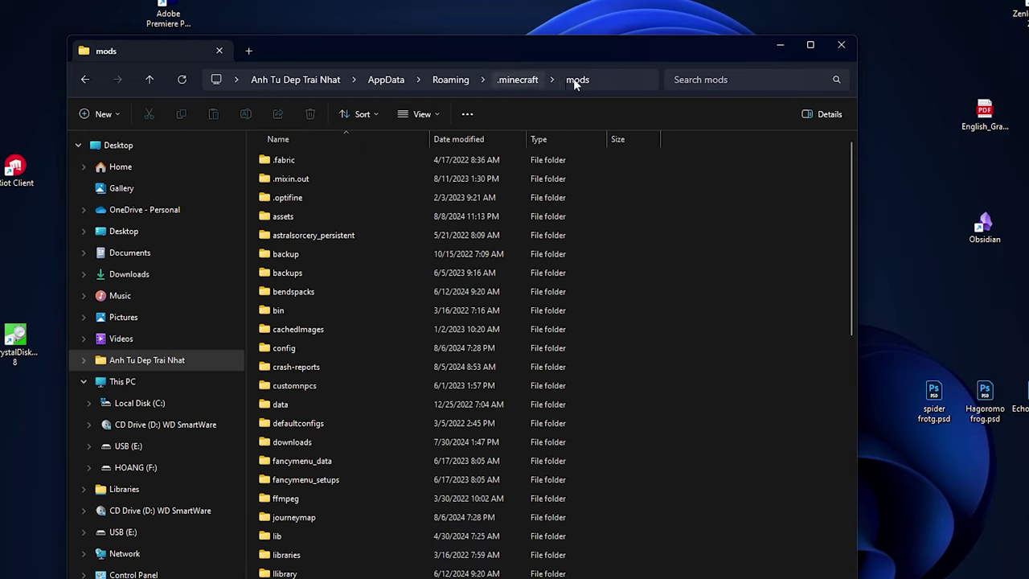
{"action": "scroll", "coordinate": [453, 487], "scroll_direction": "down", "scroll_amount": 1}
{"action": "double_click", "coordinate": [294, 563]}
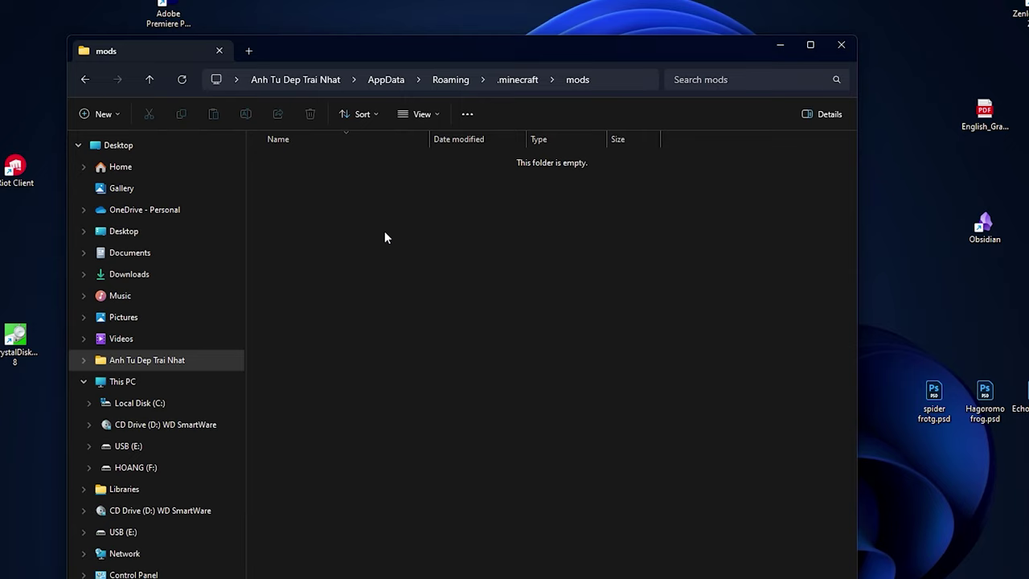
{"action": "left_click", "coordinate": [780, 45]}
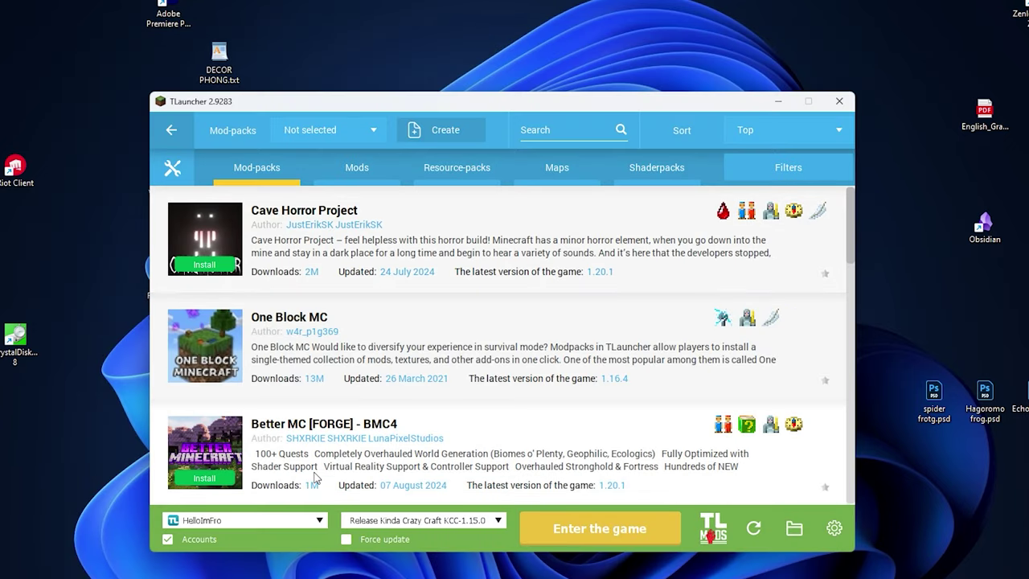
Step: Find ForgeOptiFine 1.12.2 in the version list and set it as the game version
{"action": "left_click", "coordinate": [418, 520]}
{"action": "scroll", "coordinate": [407, 438], "scroll_direction": "up", "scroll_amount": 5}
{"action": "scroll", "coordinate": [410, 437], "scroll_direction": "up", "scroll_amount": 3}
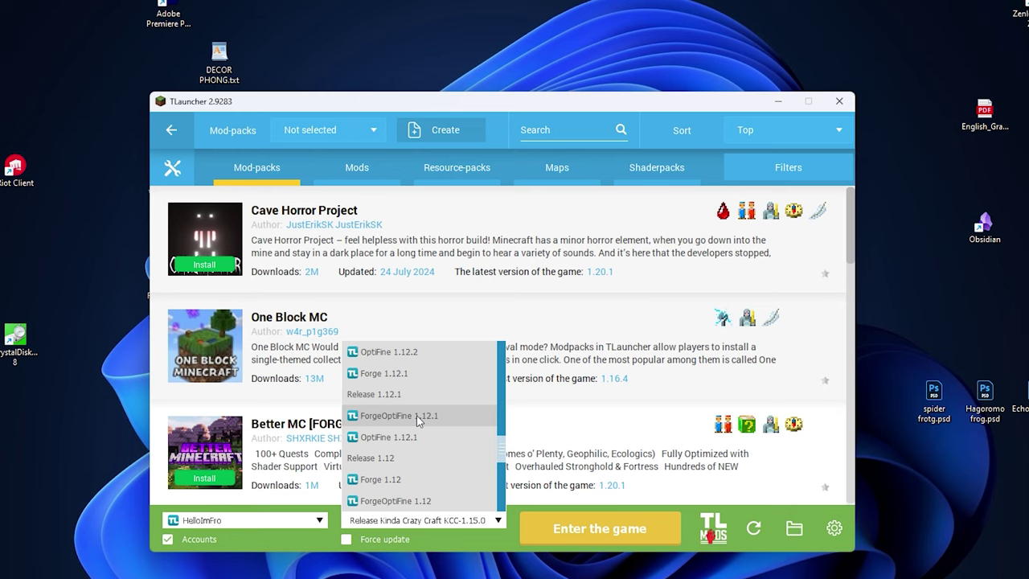
{"action": "scroll", "coordinate": [414, 426], "scroll_direction": "down", "scroll_amount": 5}
{"action": "scroll", "coordinate": [422, 435], "scroll_direction": "up", "scroll_amount": 8}
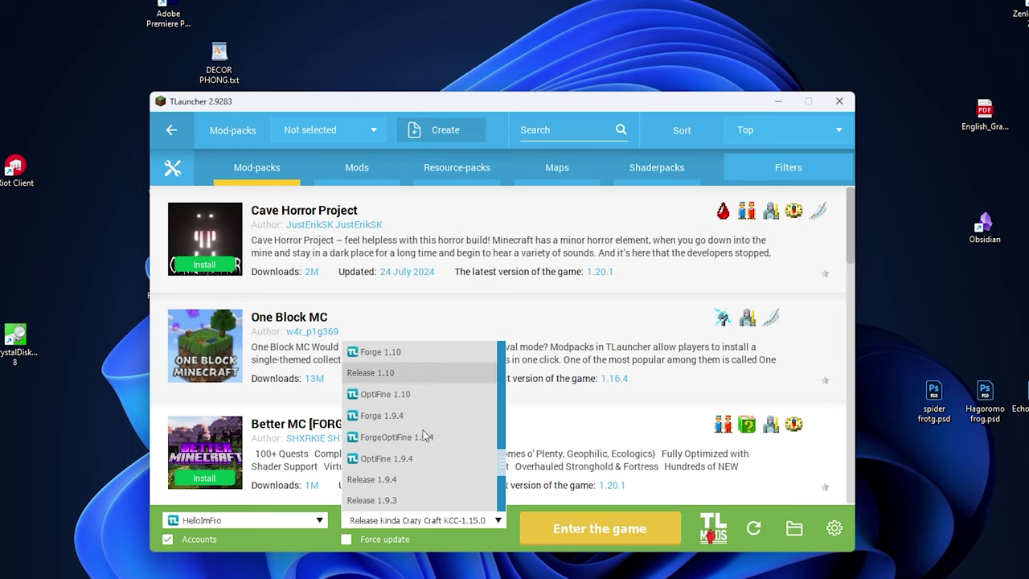
{"action": "scroll", "coordinate": [468, 453], "scroll_direction": "down", "scroll_amount": 3}
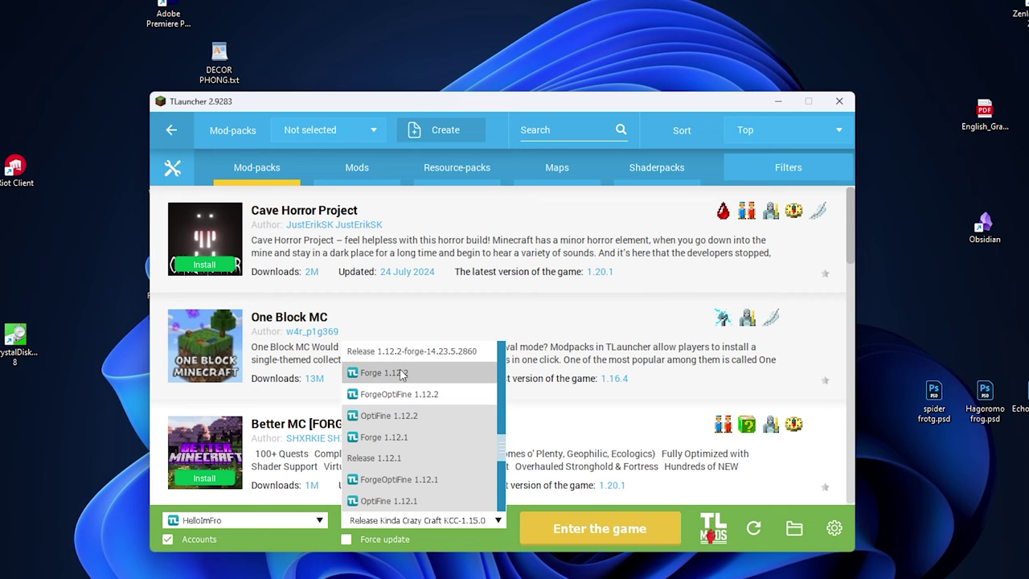
{"action": "left_click", "coordinate": [411, 396]}
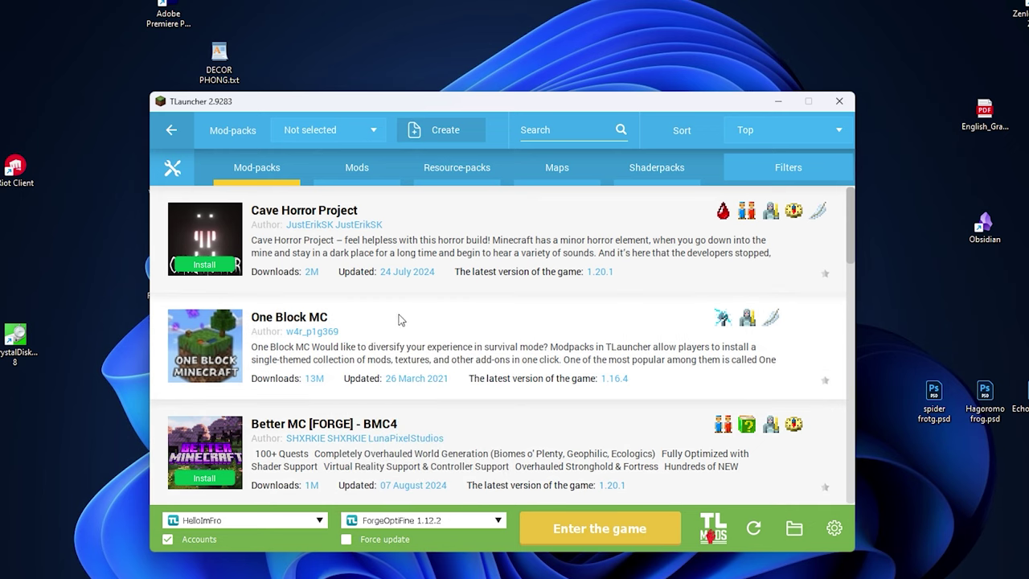
Step: Open the game folder briefly, put it away, and look through the newer game versions without choosing one
{"action": "left_click", "coordinate": [794, 528]}
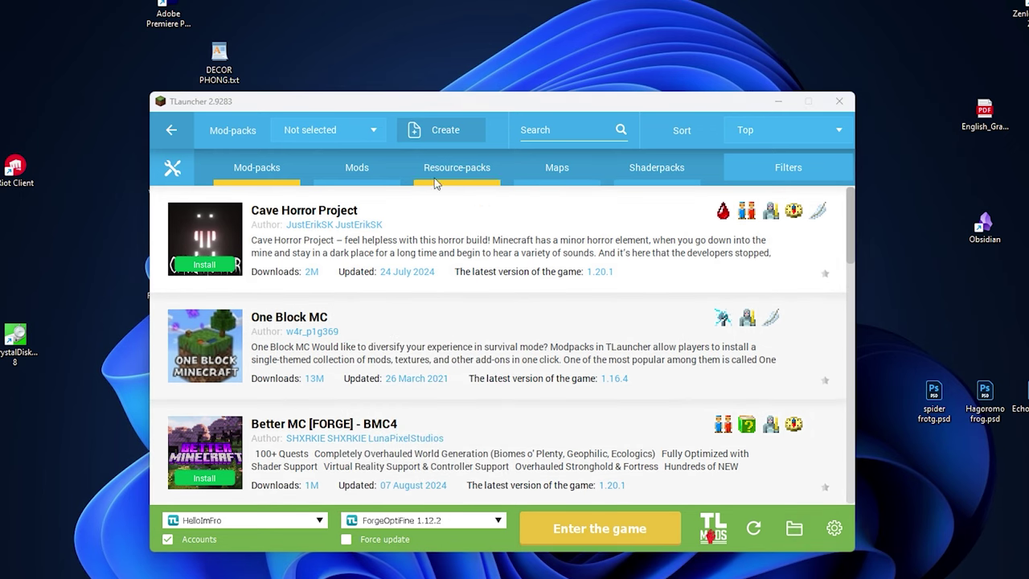
{"action": "left_click", "coordinate": [853, 2]}
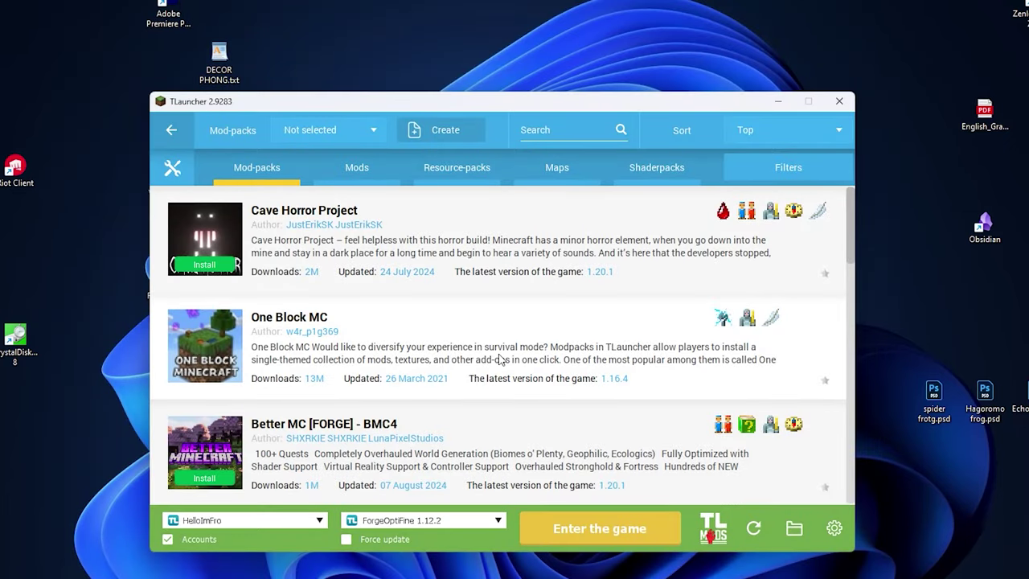
{"action": "left_click", "coordinate": [442, 520]}
{"action": "scroll", "coordinate": [478, 372], "scroll_direction": "up", "scroll_amount": 1}
{"action": "scroll", "coordinate": [476, 372], "scroll_direction": "up", "scroll_amount": 8}
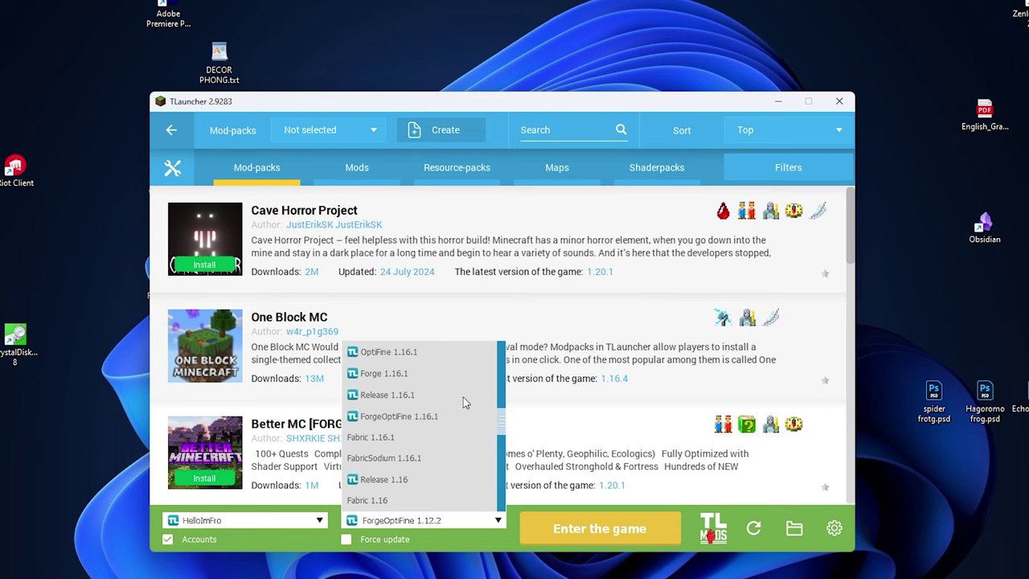
{"action": "scroll", "coordinate": [461, 403], "scroll_direction": "up", "scroll_amount": 4}
{"action": "left_click", "coordinate": [567, 385]}
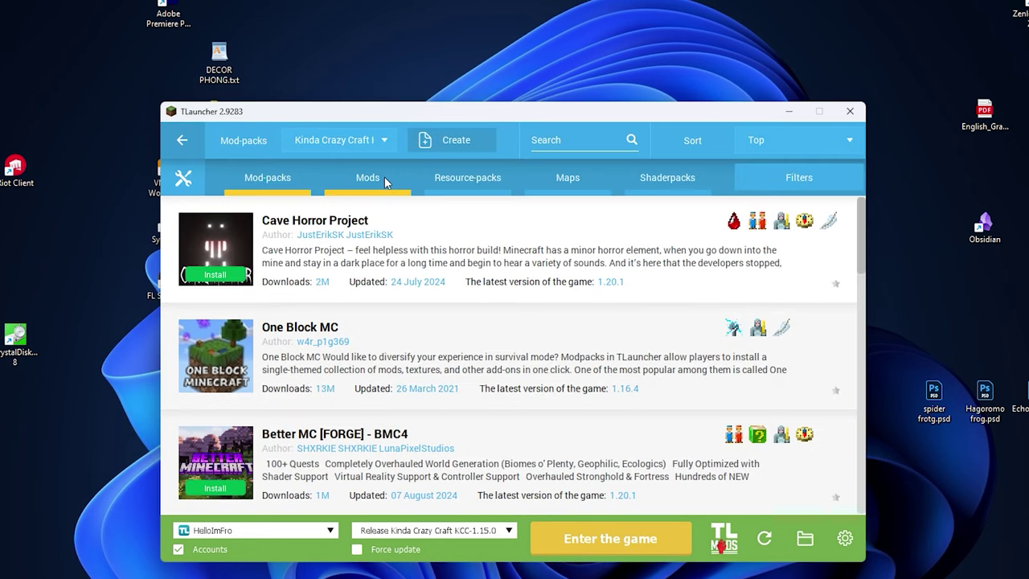
Step: View the Resource-packs, Maps, Mods and Shaderpacks catalogues for the Kinda Crazy Craft mod-pack
{"action": "left_click", "coordinate": [467, 179]}
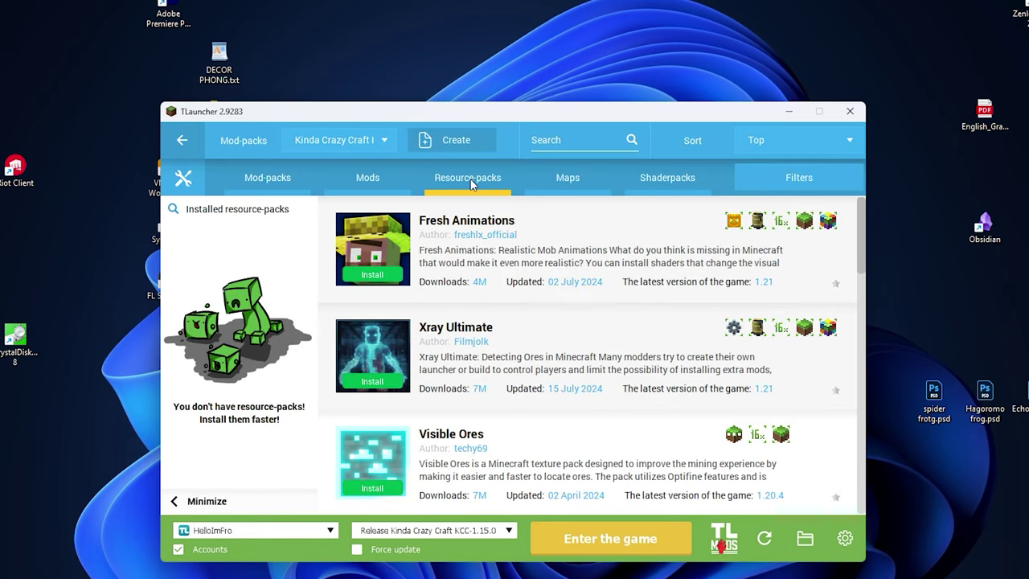
{"action": "left_click", "coordinate": [567, 178]}
{"action": "left_click", "coordinate": [259, 175]}
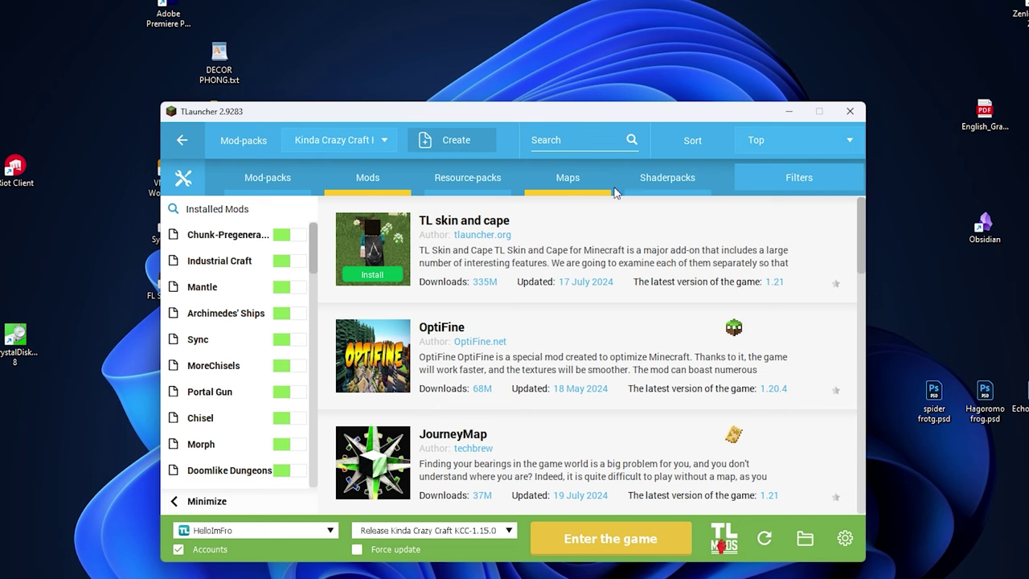
{"action": "left_click", "coordinate": [663, 184]}
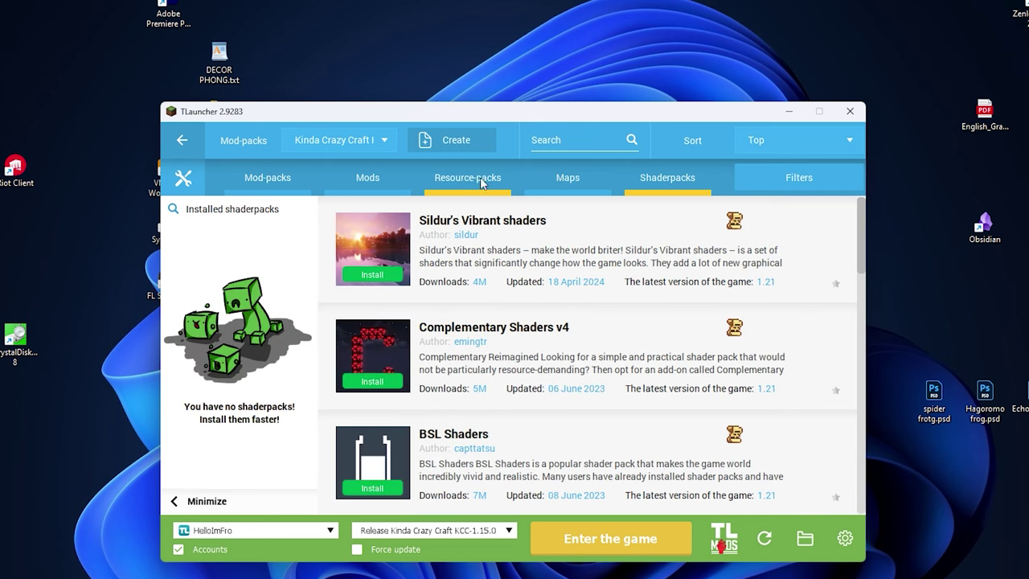
Step: Return to the Mod-packs catalogue and examine the entries around RLCraft and The Pixelmon Modpack
{"action": "left_click", "coordinate": [367, 176]}
{"action": "scroll", "coordinate": [298, 312], "scroll_direction": "down", "scroll_amount": 1}
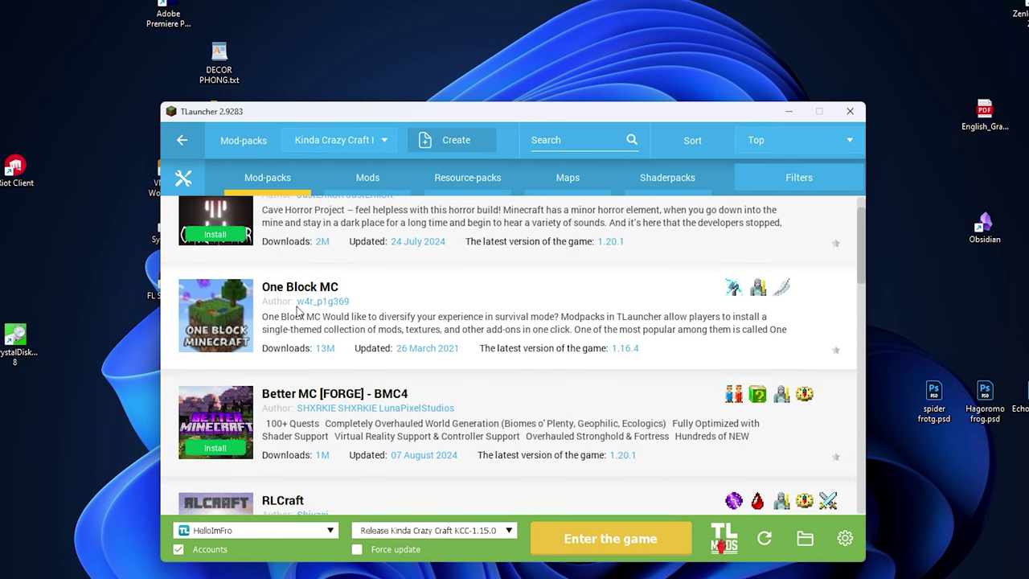
{"action": "scroll", "coordinate": [297, 312], "scroll_direction": "down", "scroll_amount": 1}
{"action": "scroll", "coordinate": [187, 367], "scroll_direction": "down", "scroll_amount": 1}
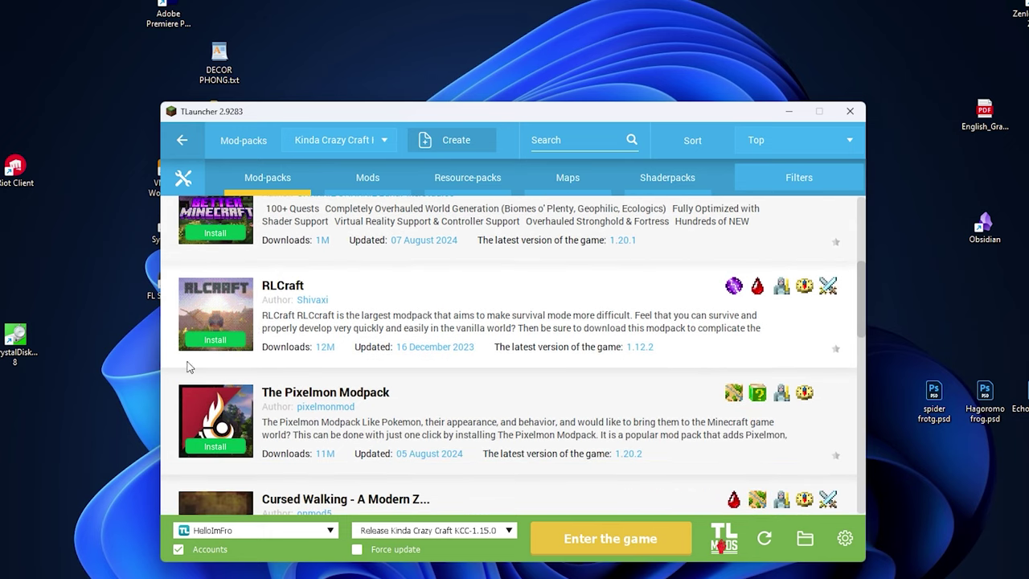
{"action": "scroll", "coordinate": [187, 366], "scroll_direction": "down", "scroll_amount": 1}
{"action": "scroll", "coordinate": [213, 329], "scroll_direction": "up", "scroll_amount": 1}
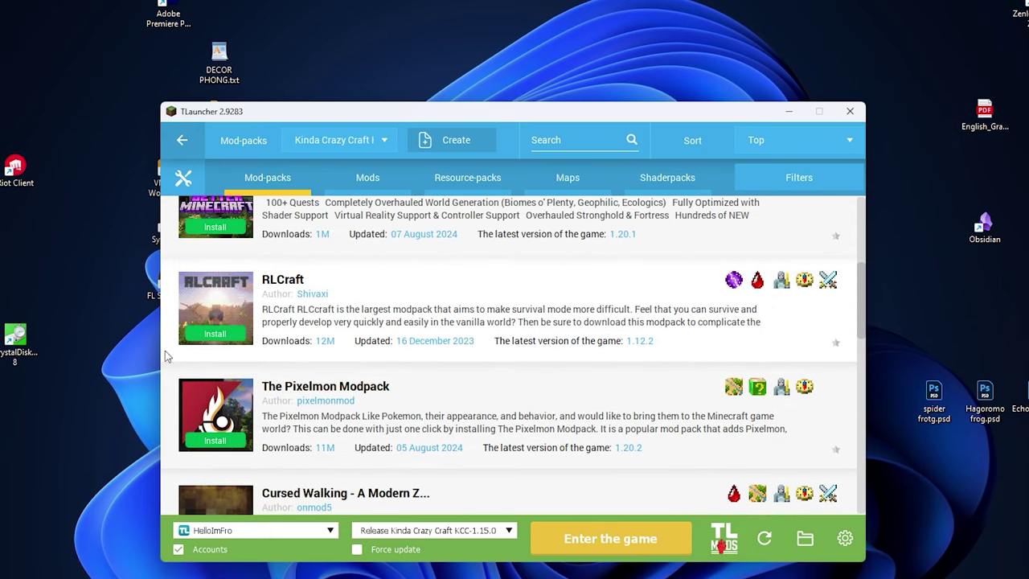
{"action": "scroll", "coordinate": [308, 391], "scroll_direction": "up", "scroll_amount": 1}
{"action": "scroll", "coordinate": [285, 443], "scroll_direction": "down", "scroll_amount": 1}
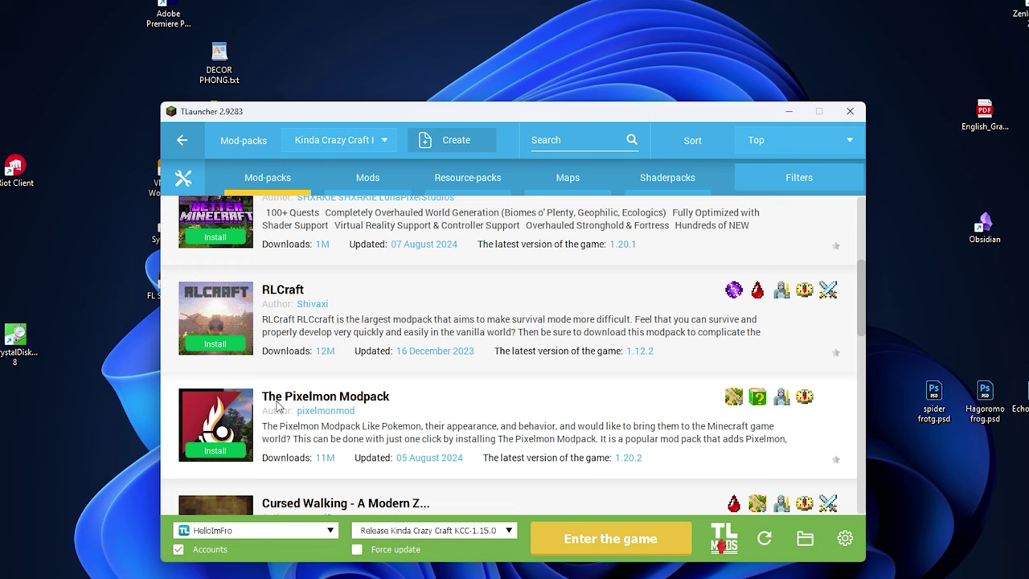
{"action": "scroll", "coordinate": [301, 246], "scroll_direction": "down", "scroll_amount": 1}
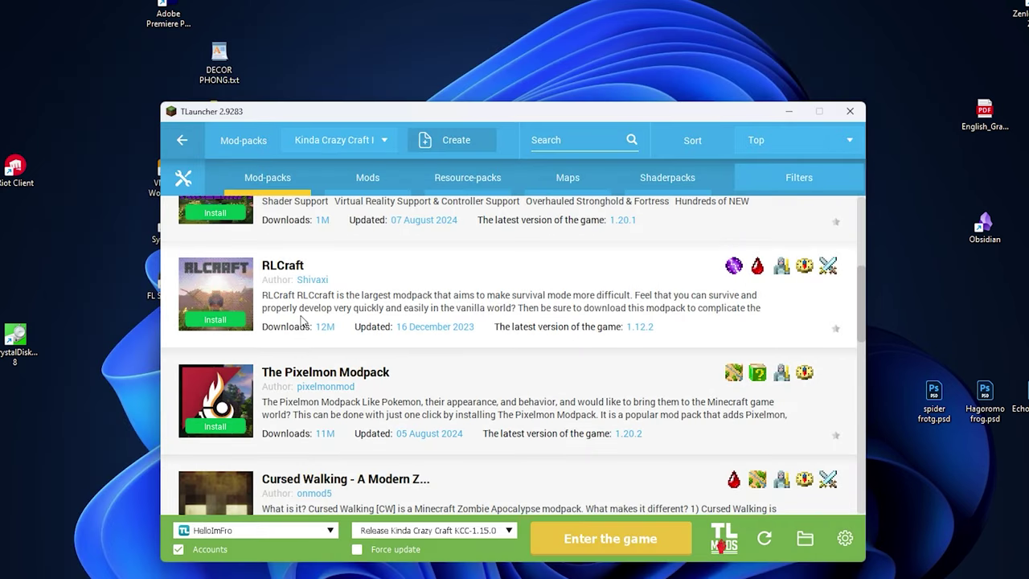
{"action": "scroll", "coordinate": [303, 320], "scroll_direction": "up", "scroll_amount": 1}
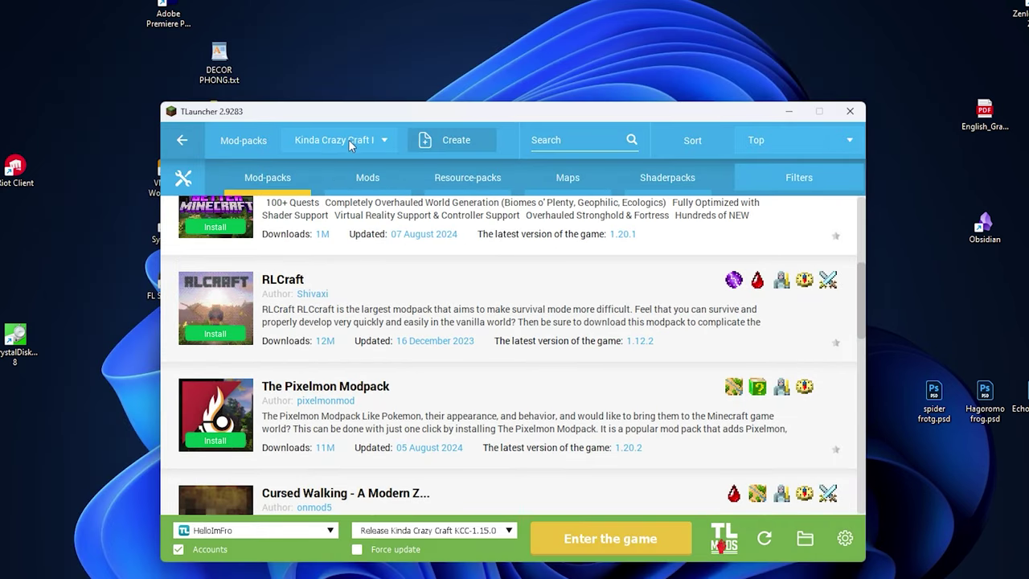
Step: Switch the active mod-pack to FROM THE FOG From the Fog Reimagined
{"action": "left_click", "coordinate": [347, 139]}
{"action": "left_click", "coordinate": [348, 139]}
{"action": "left_click", "coordinate": [341, 137]}
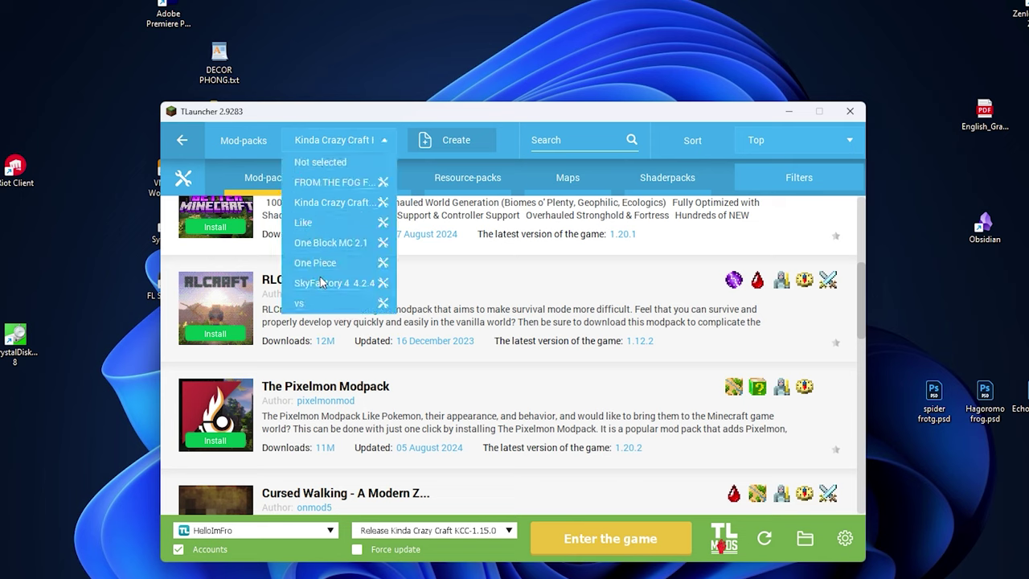
{"action": "left_click", "coordinate": [330, 183]}
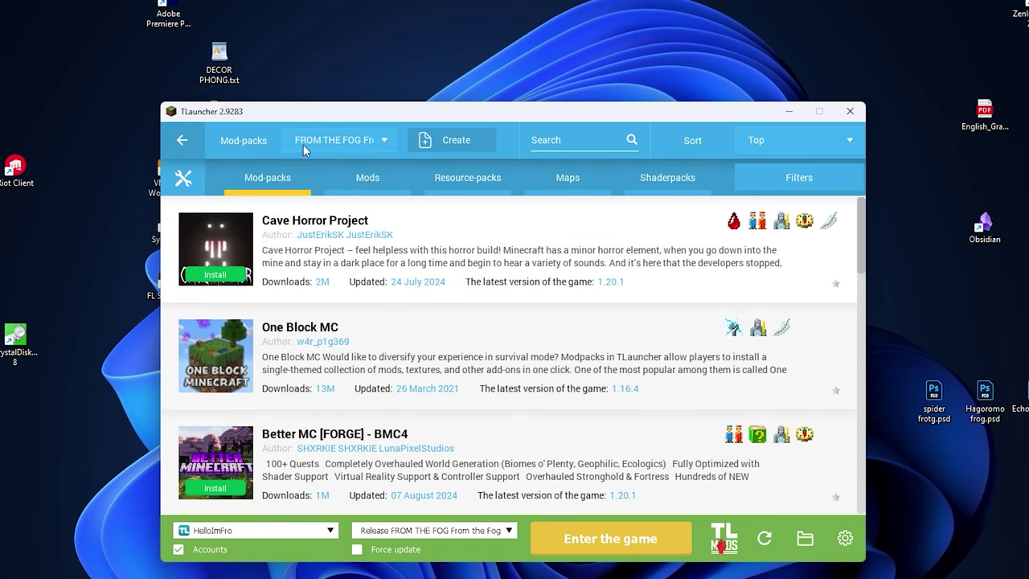
Step: Show the shaderpacks installed in the FROM THE FOG mod-pack and browse the shaderpack catalogue
{"action": "left_click", "coordinate": [666, 181]}
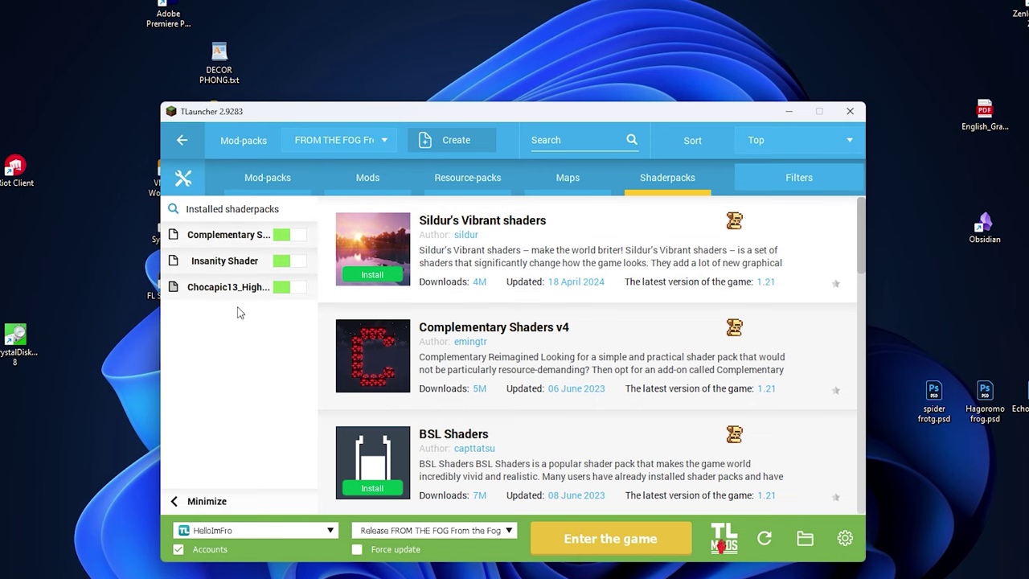
{"action": "scroll", "coordinate": [421, 346], "scroll_direction": "down", "scroll_amount": 5}
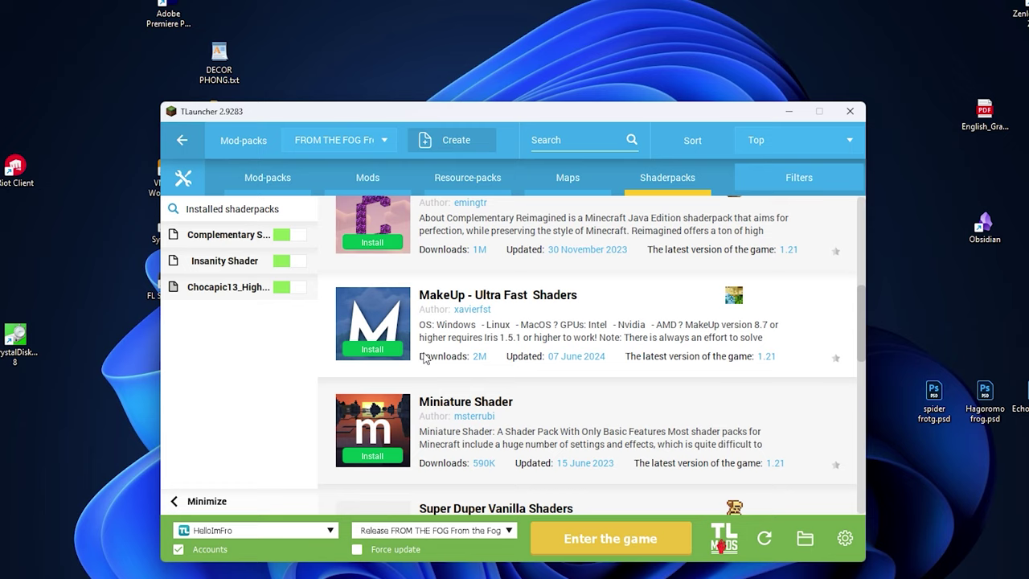
{"action": "scroll", "coordinate": [426, 358], "scroll_direction": "down", "scroll_amount": 3}
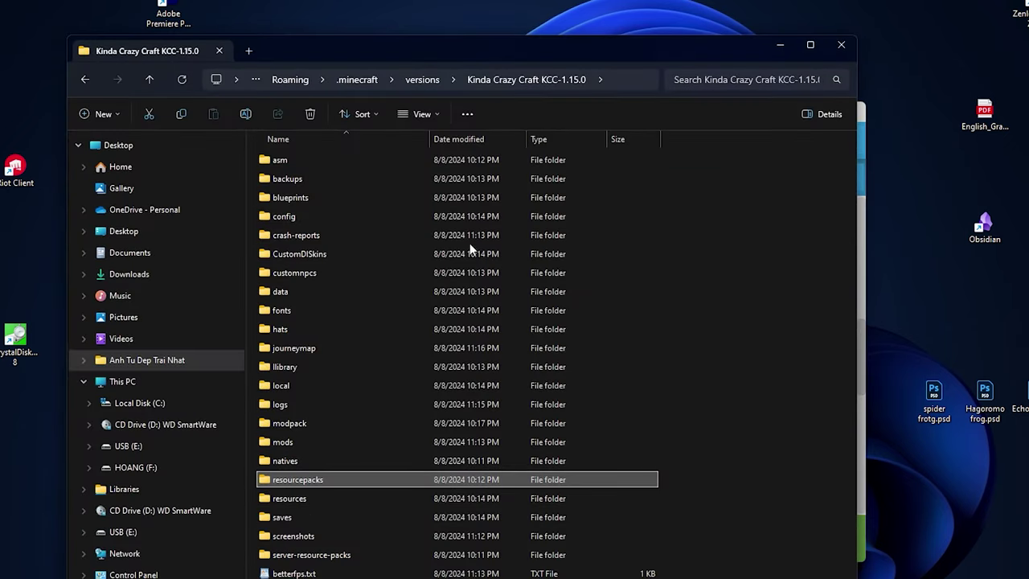
Step: Go up to the .minecraft folder, look through its subfolders and open the versions folder
{"action": "left_click", "coordinate": [422, 79]}
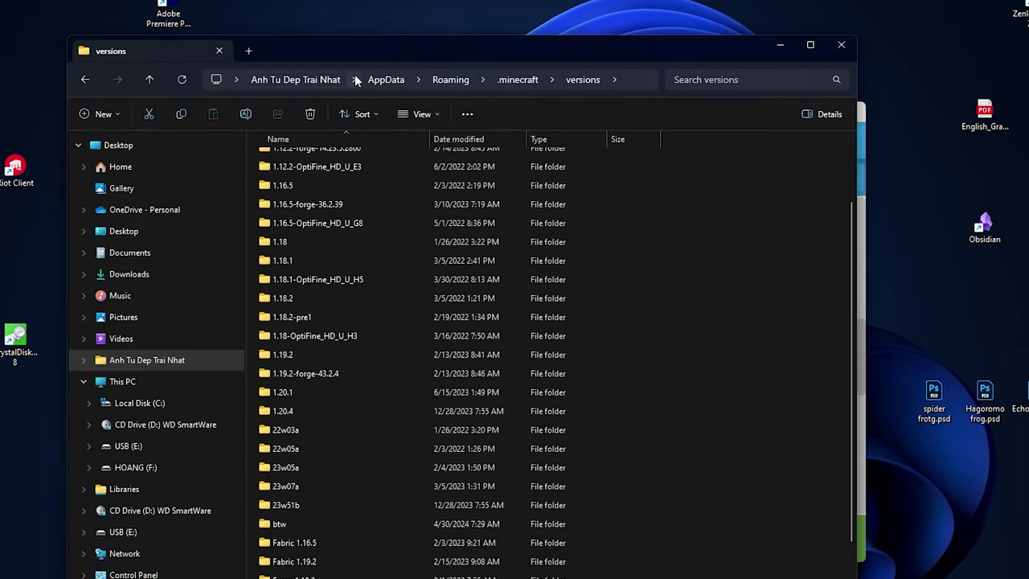
{"action": "left_click", "coordinate": [354, 80]}
{"action": "left_click", "coordinate": [519, 80]}
{"action": "left_click", "coordinate": [526, 80]}
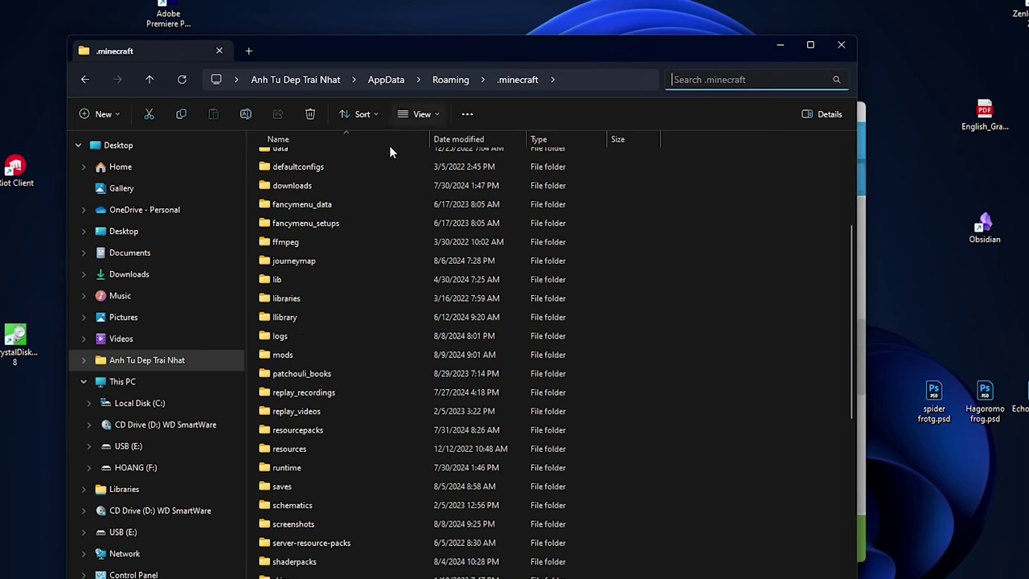
{"action": "scroll", "coordinate": [317, 209], "scroll_direction": "down", "scroll_amount": 1}
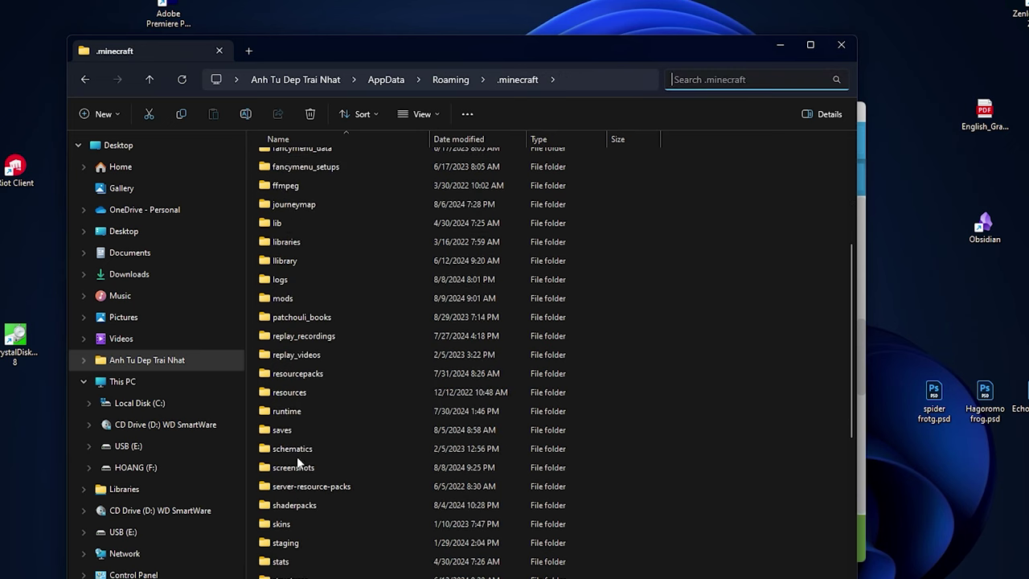
{"action": "scroll", "coordinate": [301, 474], "scroll_direction": "down", "scroll_amount": 1}
{"action": "scroll", "coordinate": [317, 450], "scroll_direction": "down", "scroll_amount": 1}
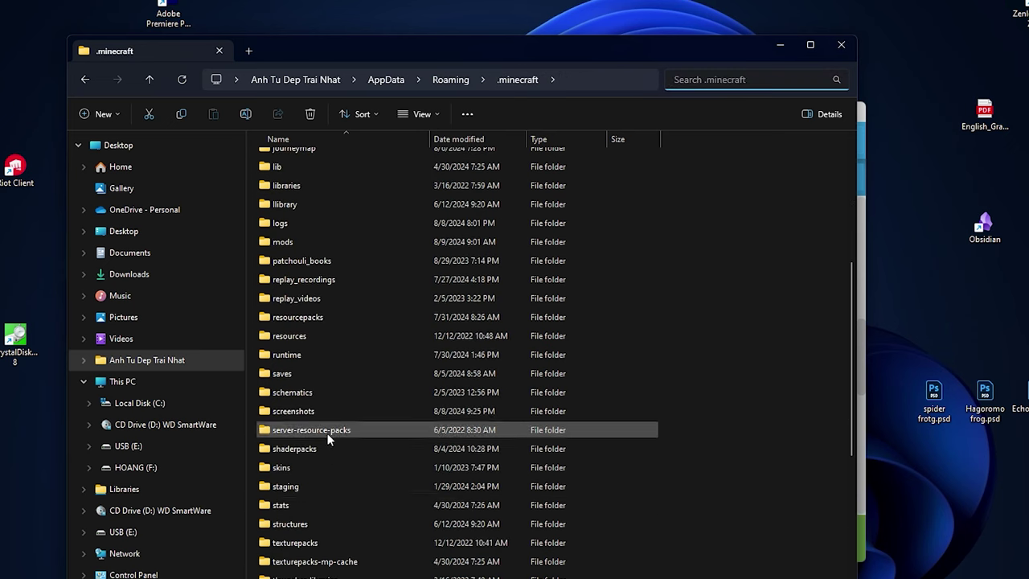
{"action": "double_click", "coordinate": [290, 561]}
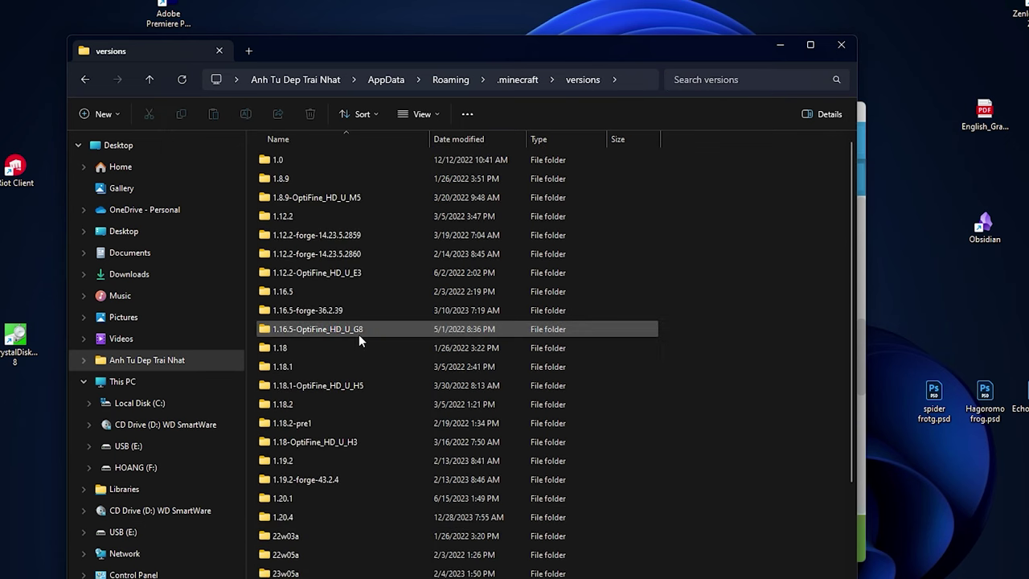
Step: Open the shaderpacks folder inside the FROM THE FOG From the Fog Reimagined version folder
{"action": "scroll", "coordinate": [359, 335], "scroll_direction": "down", "scroll_amount": 5}
{"action": "double_click", "coordinate": [329, 392]}
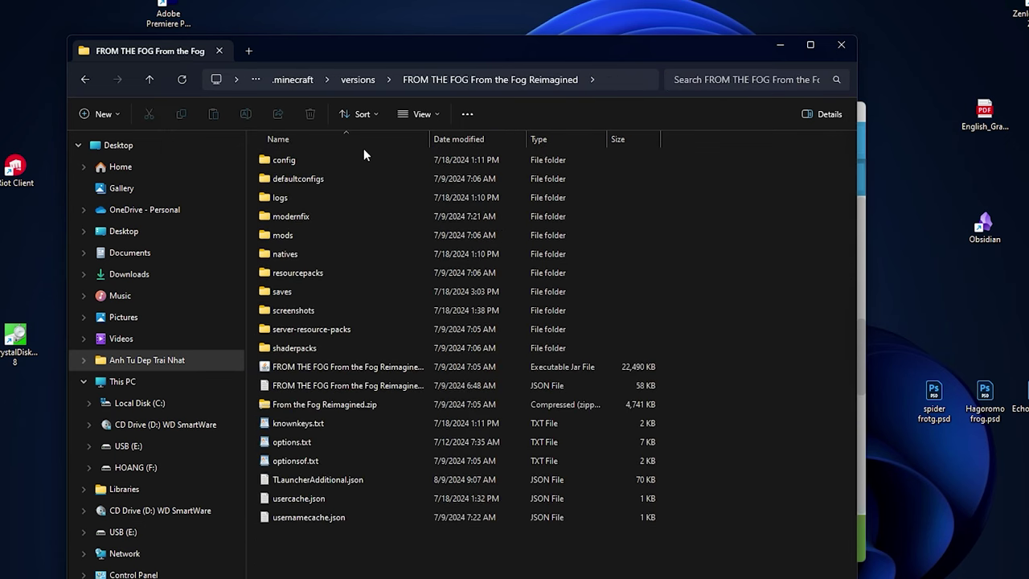
{"action": "double_click", "coordinate": [294, 347]}
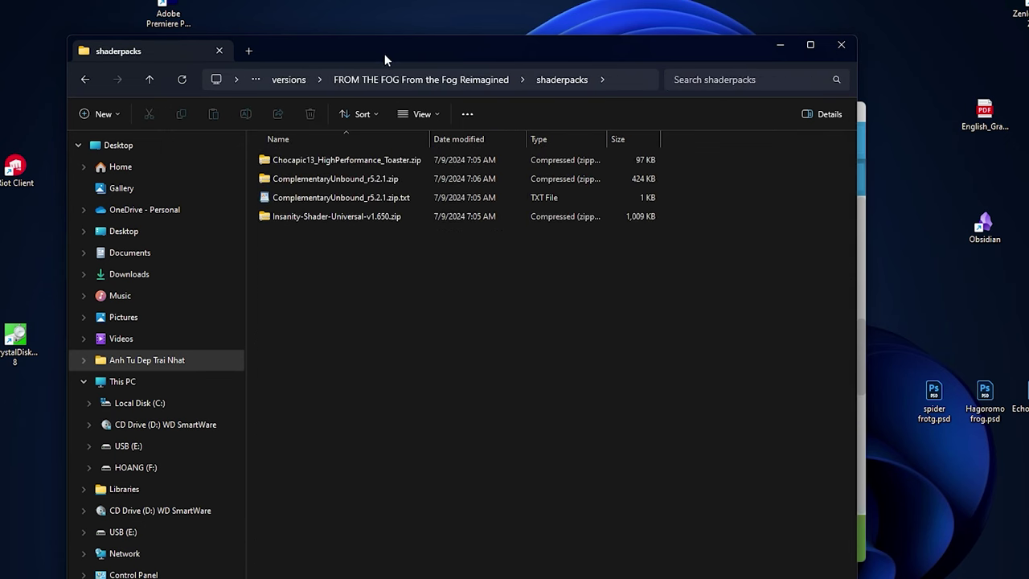
{"action": "left_click_drag", "start_coordinate": [384, 53], "coordinate": [483, 64]}
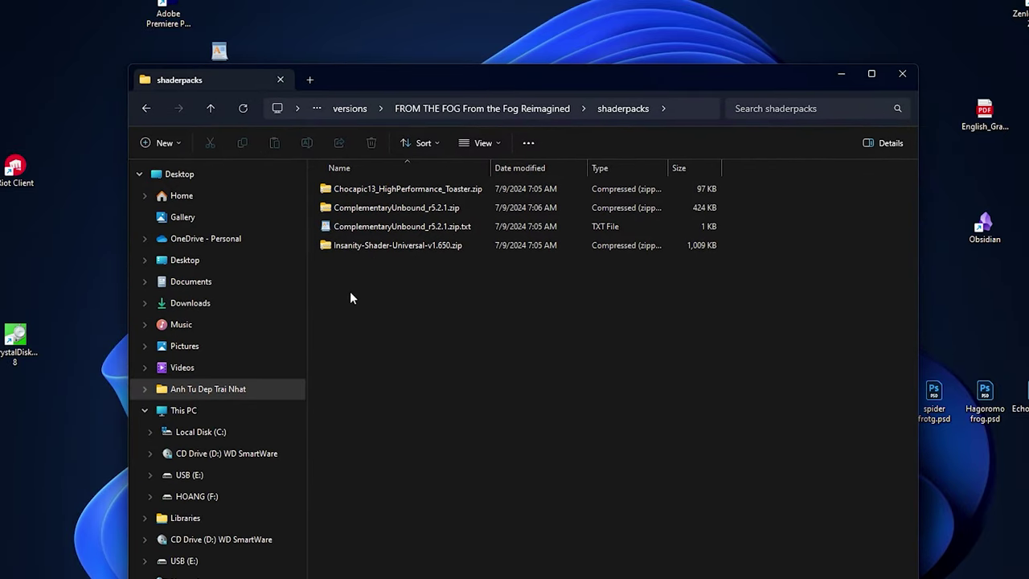
Step: Switch back to TLauncher and browse the shaderpack catalogue up to its first entries
{"action": "left_click", "coordinate": [841, 74]}
{"action": "scroll", "coordinate": [431, 301], "scroll_direction": "up", "scroll_amount": 1}
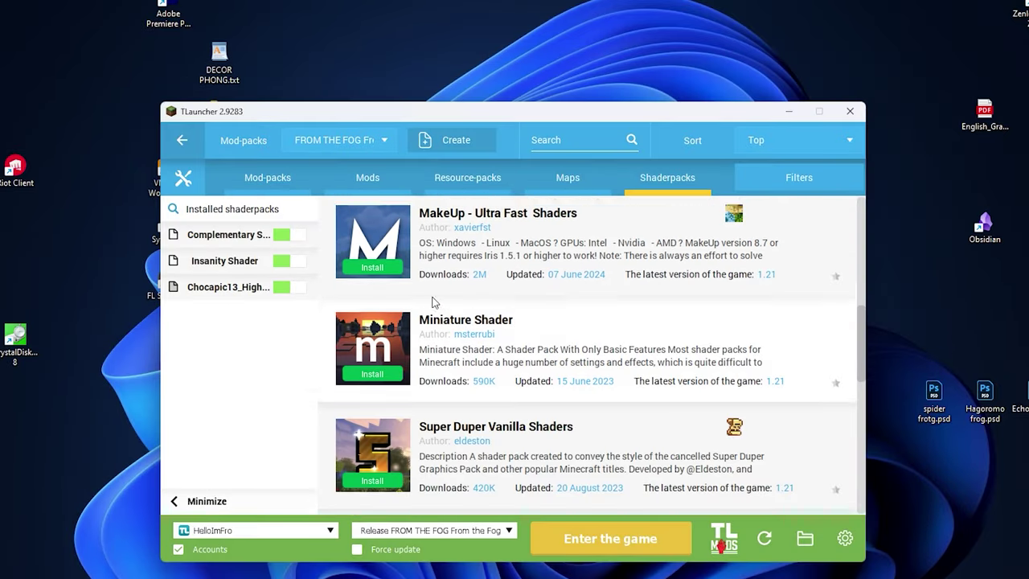
{"action": "scroll", "coordinate": [431, 301], "scroll_direction": "up", "scroll_amount": 1}
{"action": "scroll", "coordinate": [483, 276], "scroll_direction": "down", "scroll_amount": 1}
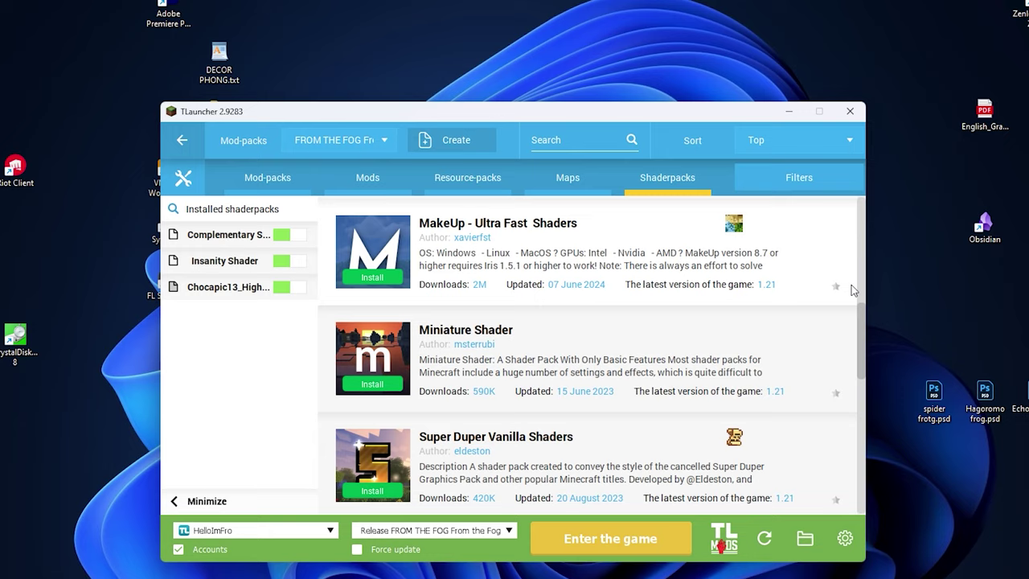
{"action": "left_click_drag", "start_coordinate": [862, 321], "coordinate": [862, 196]}
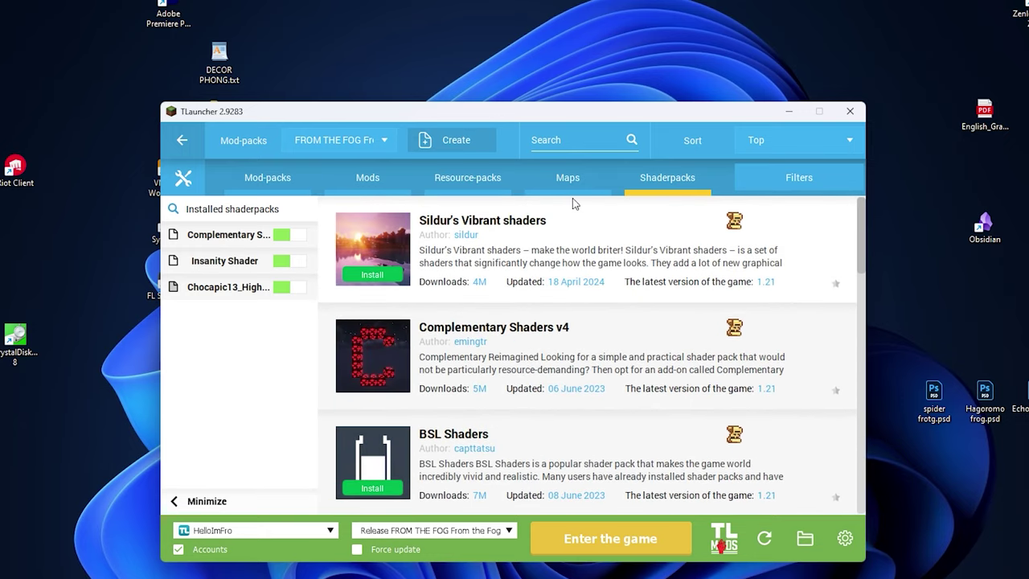
Step: View the Resource-packs, Maps, Mods, Mod-packs and Shaderpacks catalogues while the FROM THE FOG mod-pack is active
{"action": "left_click", "coordinate": [468, 176]}
{"action": "left_click", "coordinate": [567, 177]}
{"action": "left_click", "coordinate": [468, 177]}
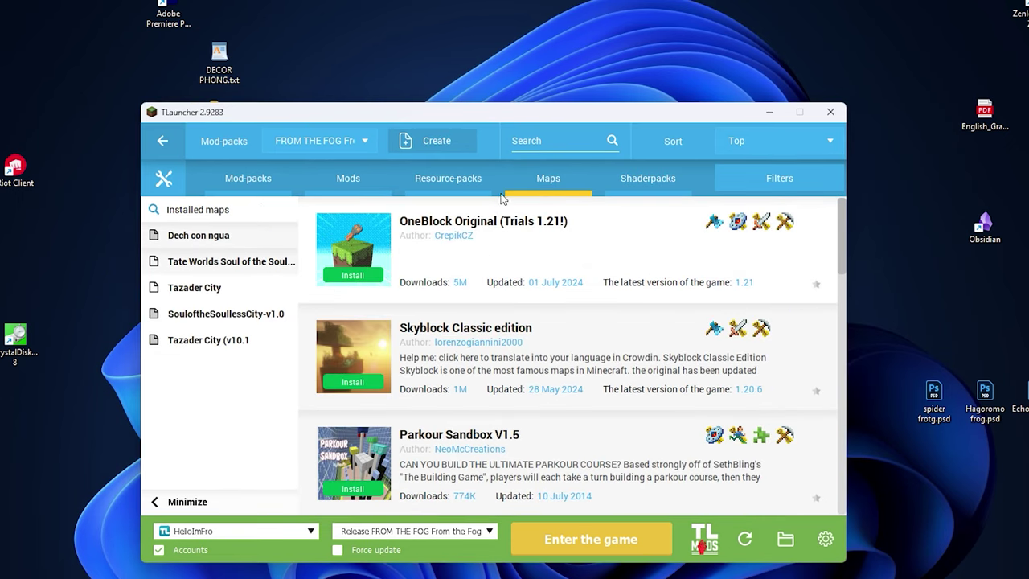
{"action": "left_click", "coordinate": [454, 181]}
{"action": "left_click", "coordinate": [347, 175]}
{"action": "left_click", "coordinate": [256, 176]}
{"action": "left_click", "coordinate": [343, 172]}
{"action": "left_click", "coordinate": [563, 179]}
{"action": "left_click", "coordinate": [643, 178]}
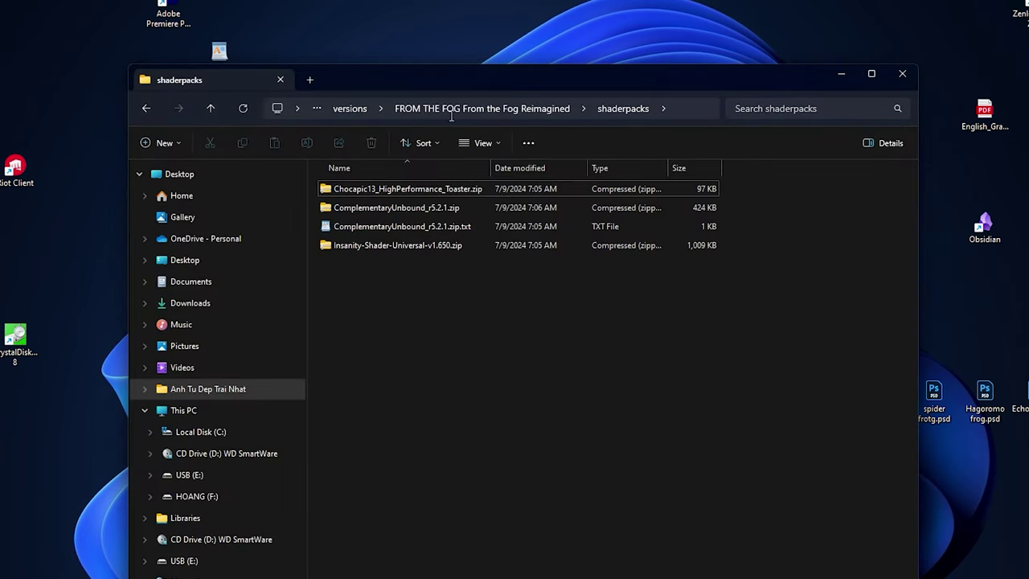
Step: Open the versions folder in File Explorer, and view the installed mod-pack list in TLauncher
{"action": "left_click", "coordinate": [352, 108]}
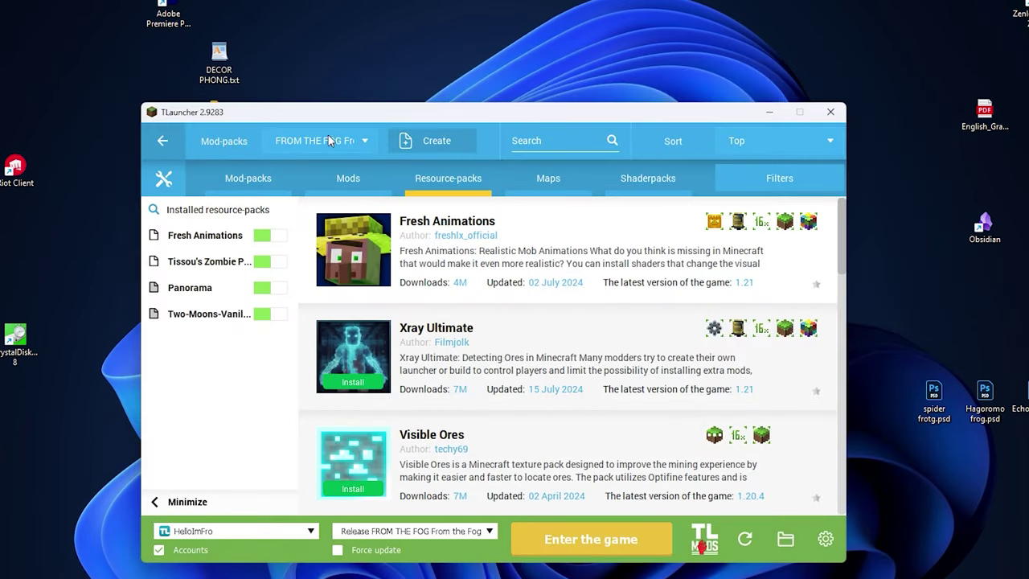
{"action": "left_click", "coordinate": [315, 140]}
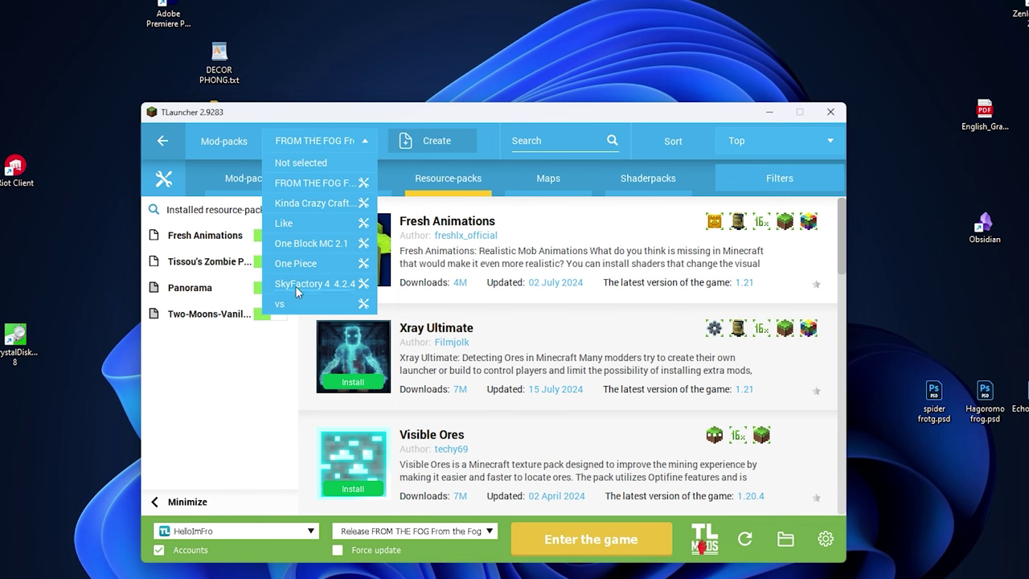
{"action": "left_click", "coordinate": [385, 146]}
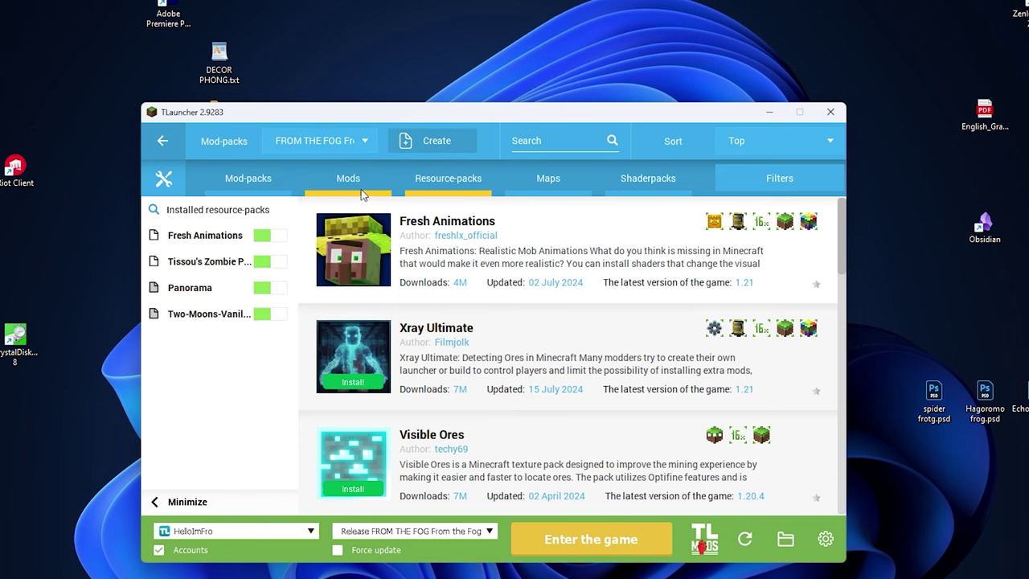
Step: Open the Mod-packs catalogue and check the installed mod-pack list again, keeping FROM THE FOG selected
{"action": "left_click", "coordinate": [265, 180]}
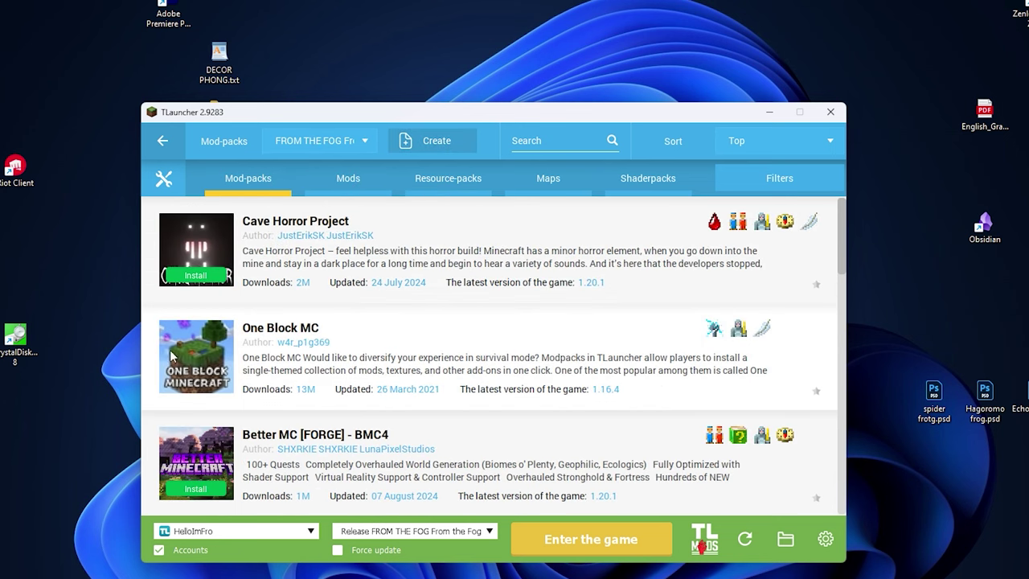
{"action": "left_click", "coordinate": [349, 136]}
{"action": "left_click", "coordinate": [255, 127]}
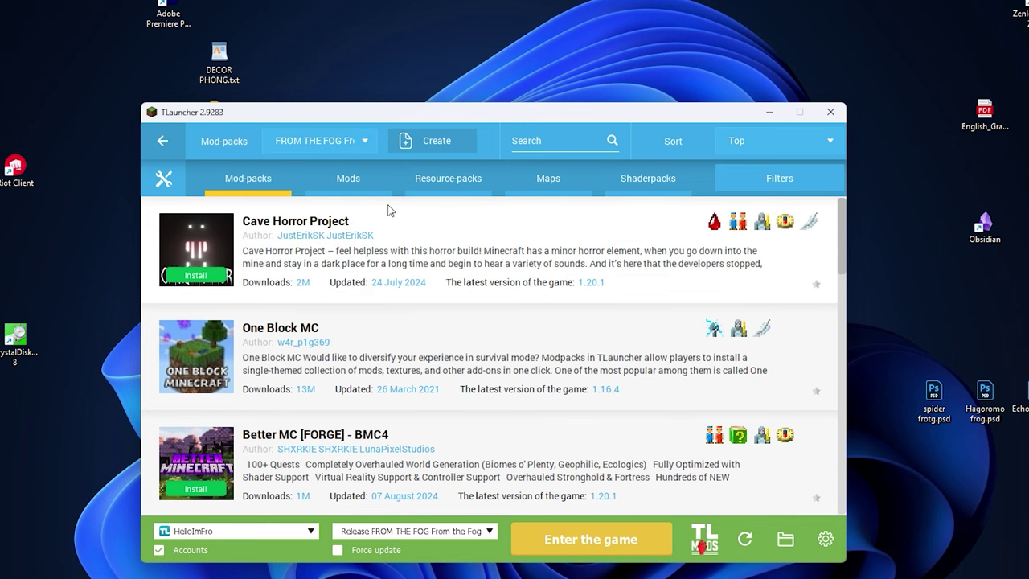
Step: Go through the Mods, Resource-packs, Maps and Shaderpacks sections of the FROM THE FOG mod-pack, ending on Shaderpacks
{"action": "left_click", "coordinate": [373, 184]}
{"action": "left_click", "coordinate": [451, 184]}
{"action": "left_click", "coordinate": [562, 184]}
{"action": "left_click", "coordinate": [635, 181]}
{"action": "left_click", "coordinate": [555, 182]}
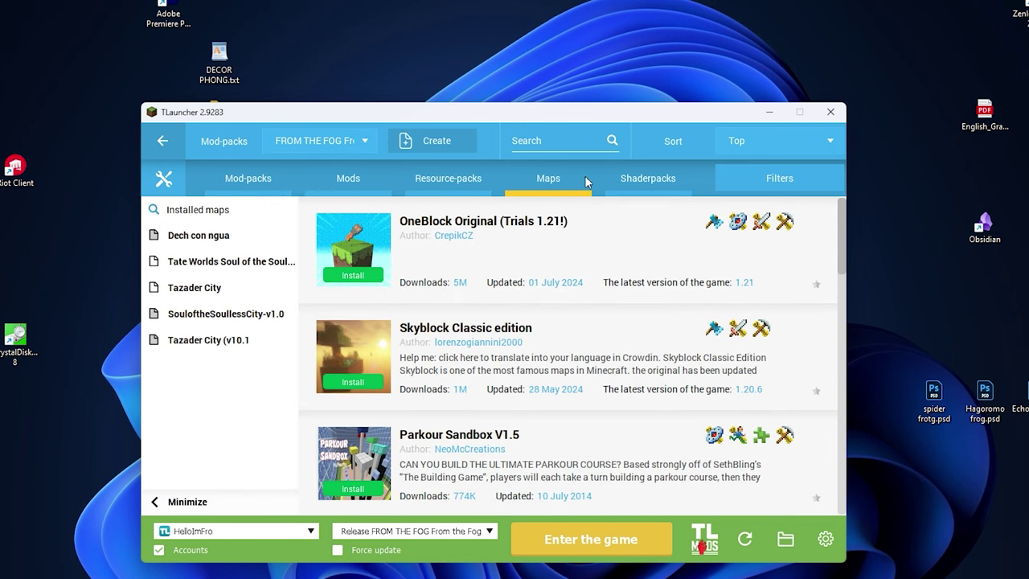
{"action": "left_click", "coordinate": [631, 182]}
{"action": "left_click", "coordinate": [511, 187]}
{"action": "left_click", "coordinate": [449, 178]}
{"action": "left_click", "coordinate": [374, 180]}
{"action": "left_click", "coordinate": [459, 179]}
{"action": "left_click", "coordinate": [642, 179]}
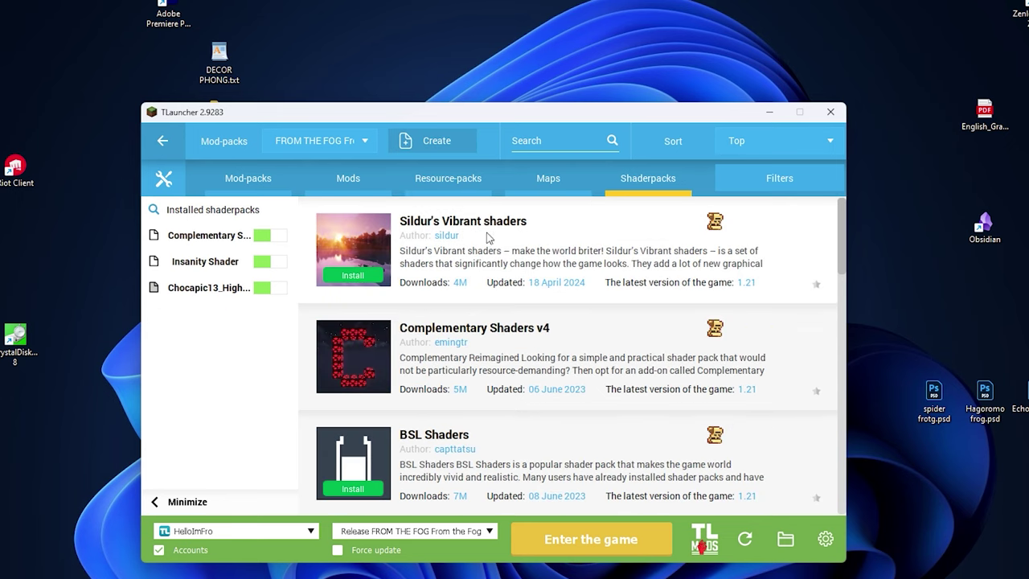